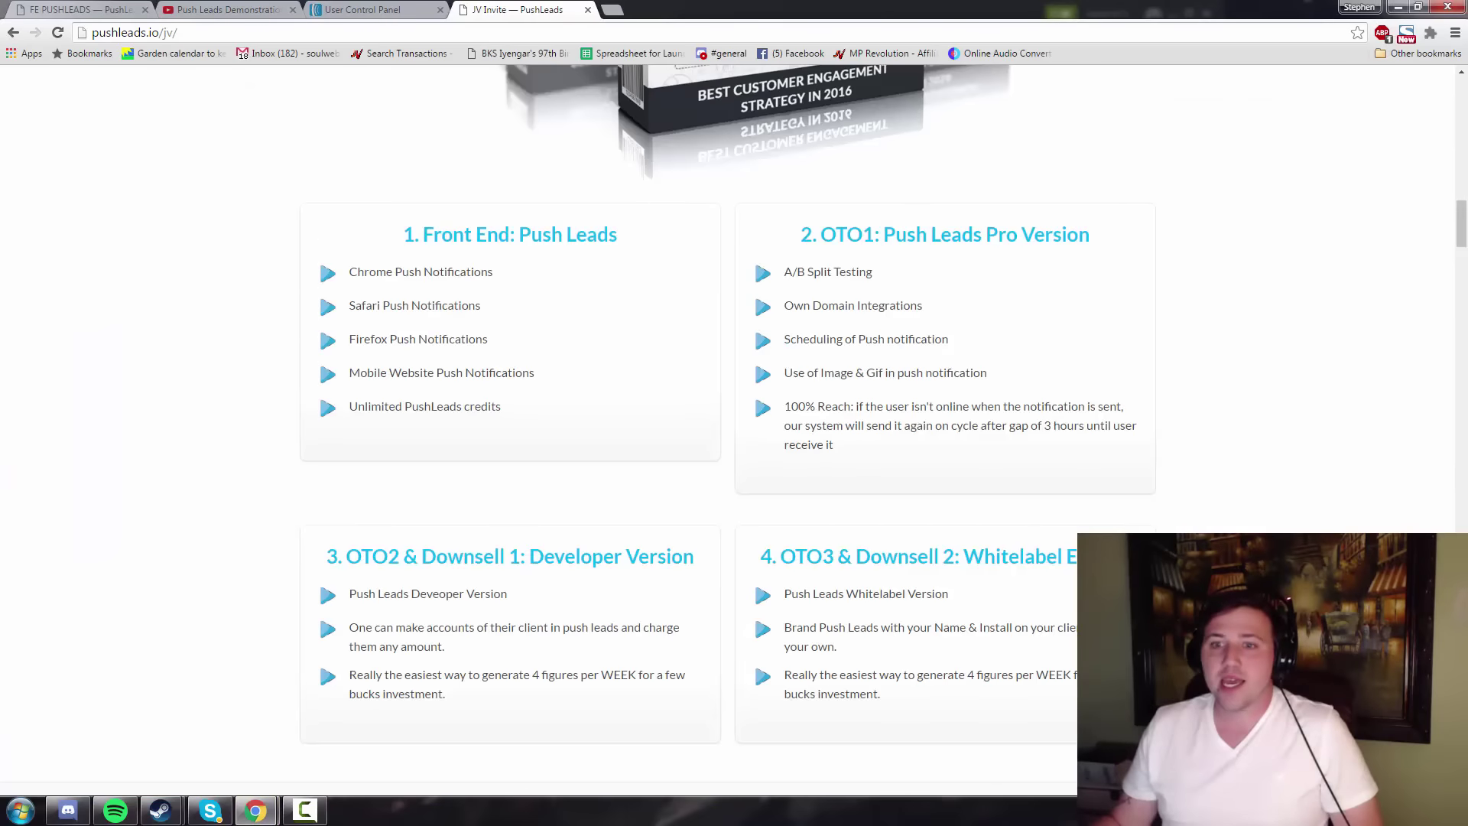
scroll(578, 411, down, 1)
scroll(726, 431, down, 5)
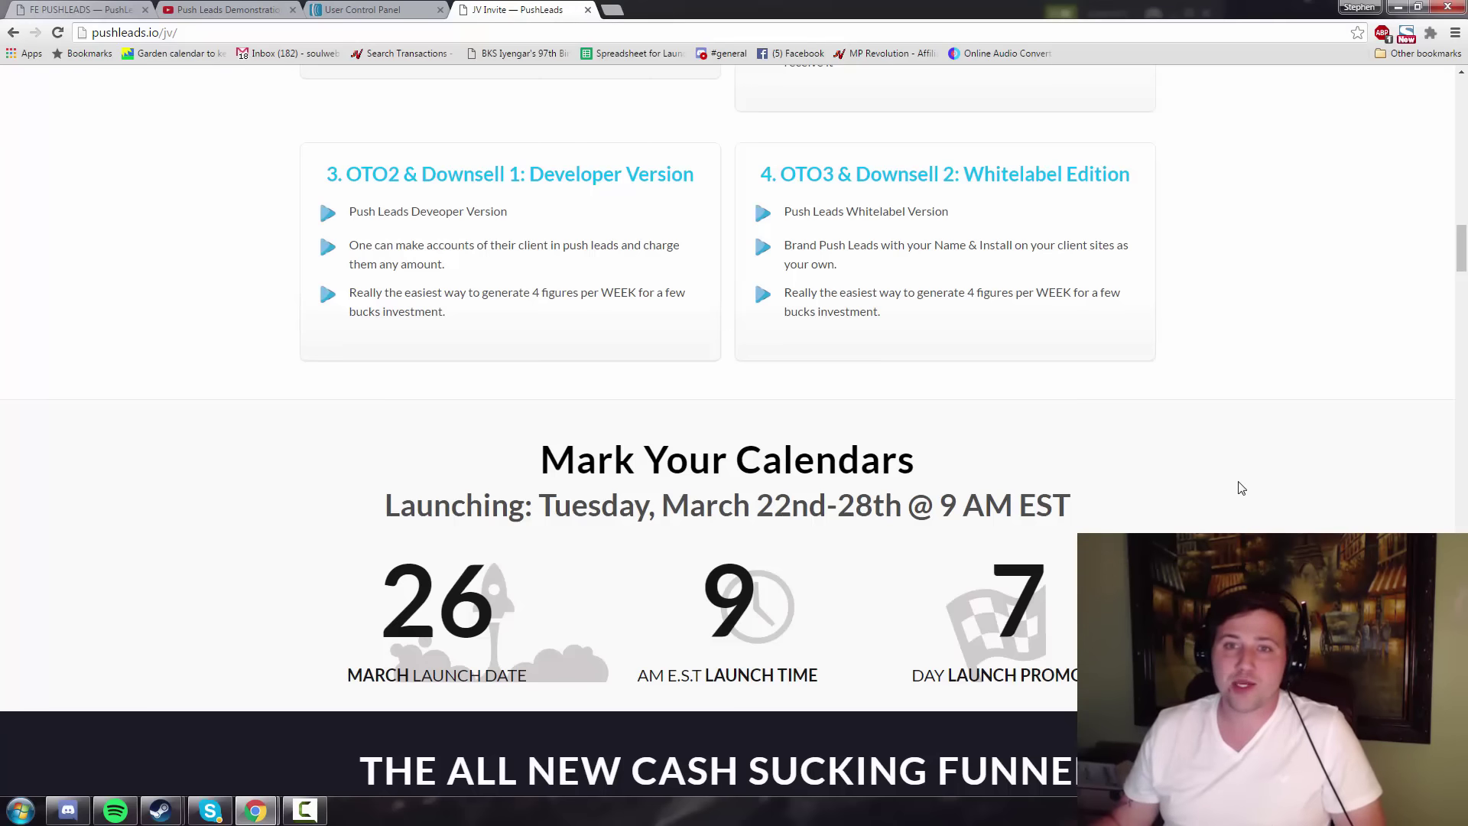
scroll(1247, 457, up, 3)
scroll(1246, 456, up, 2)
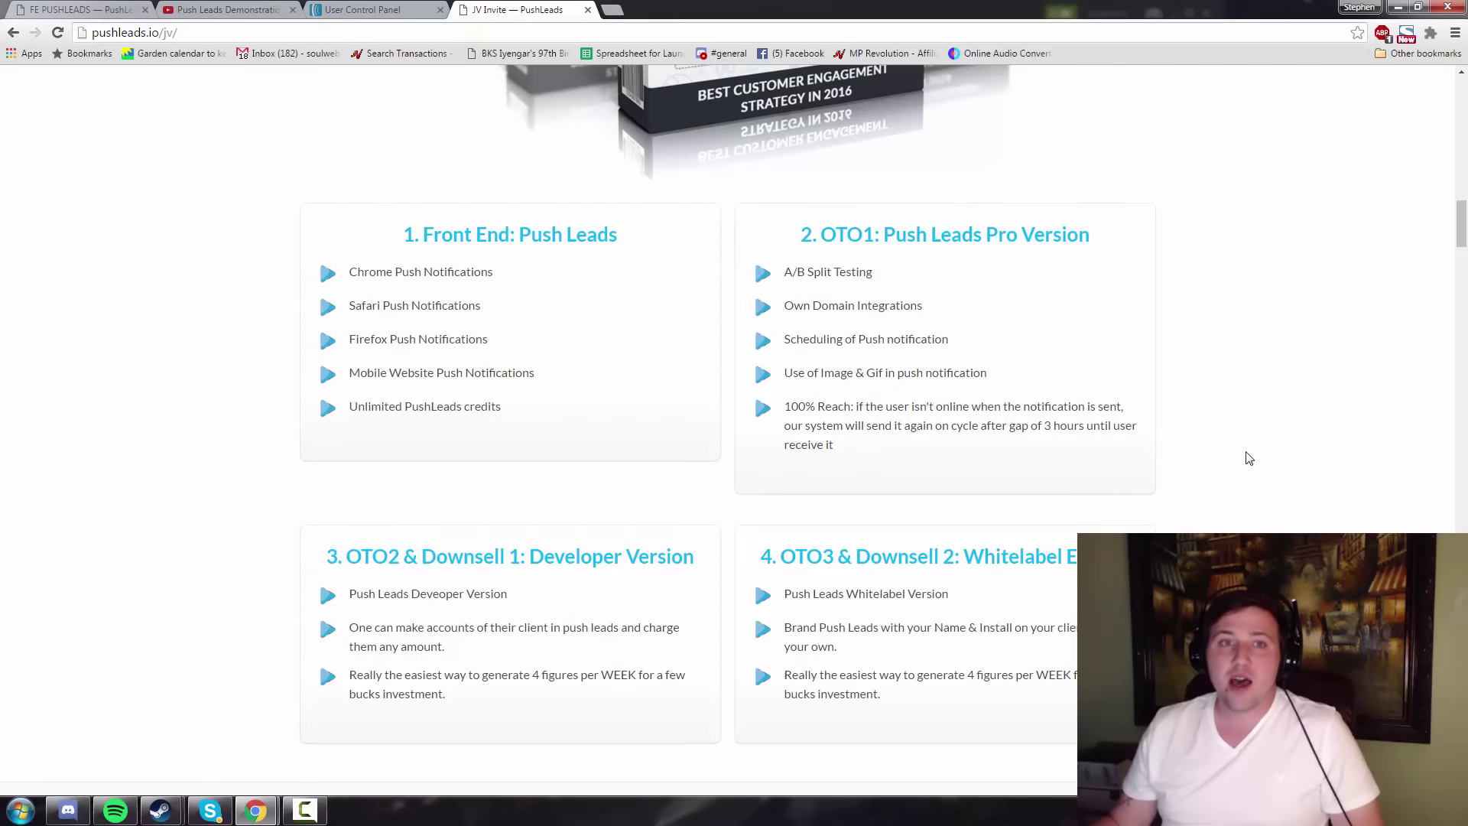
scroll(1247, 456, down, 1)
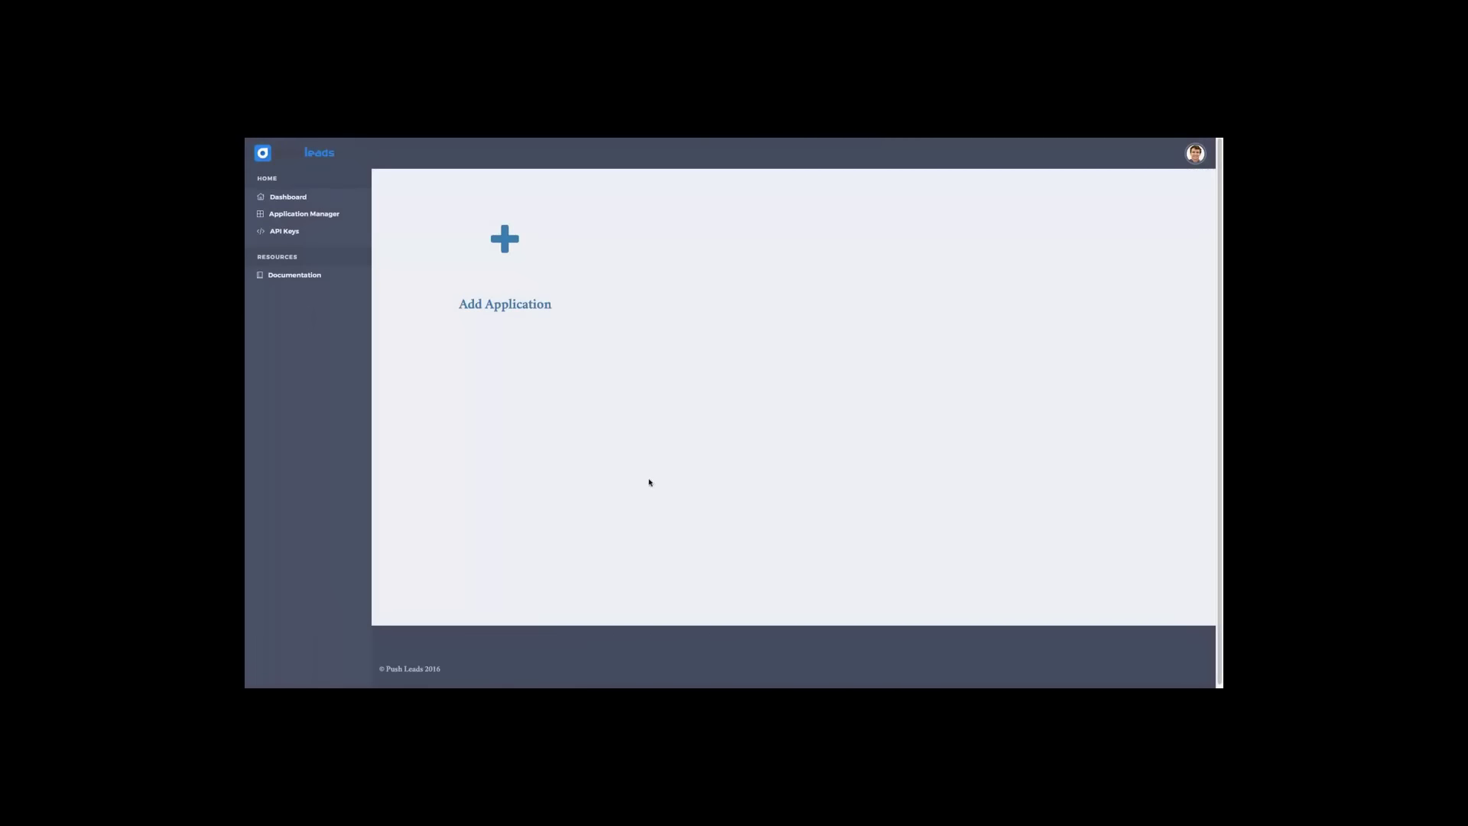
- Add a new application named 'Testing' and try saving it
click(507, 266)
click(592, 238)
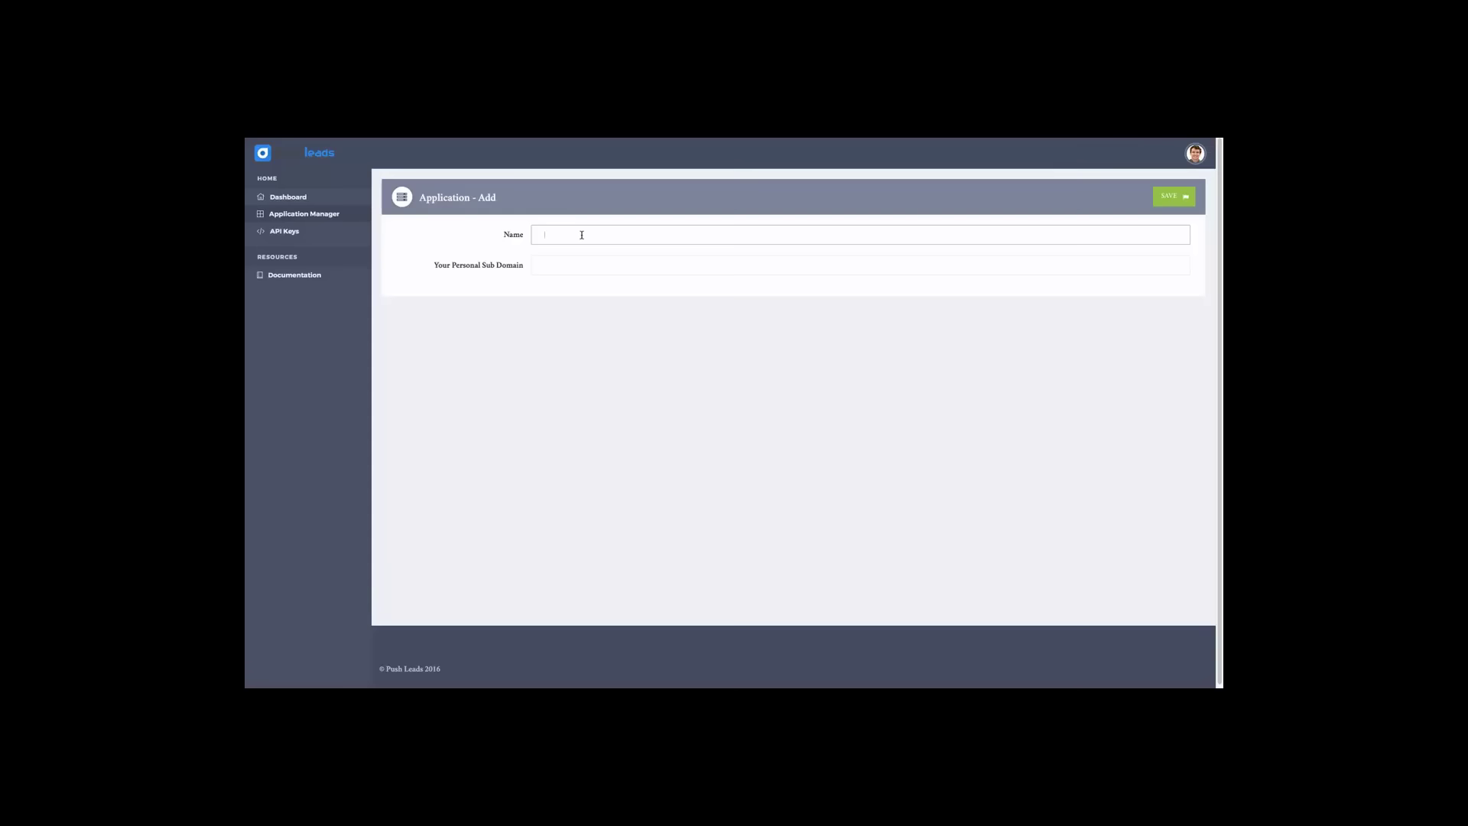
text(Testing)
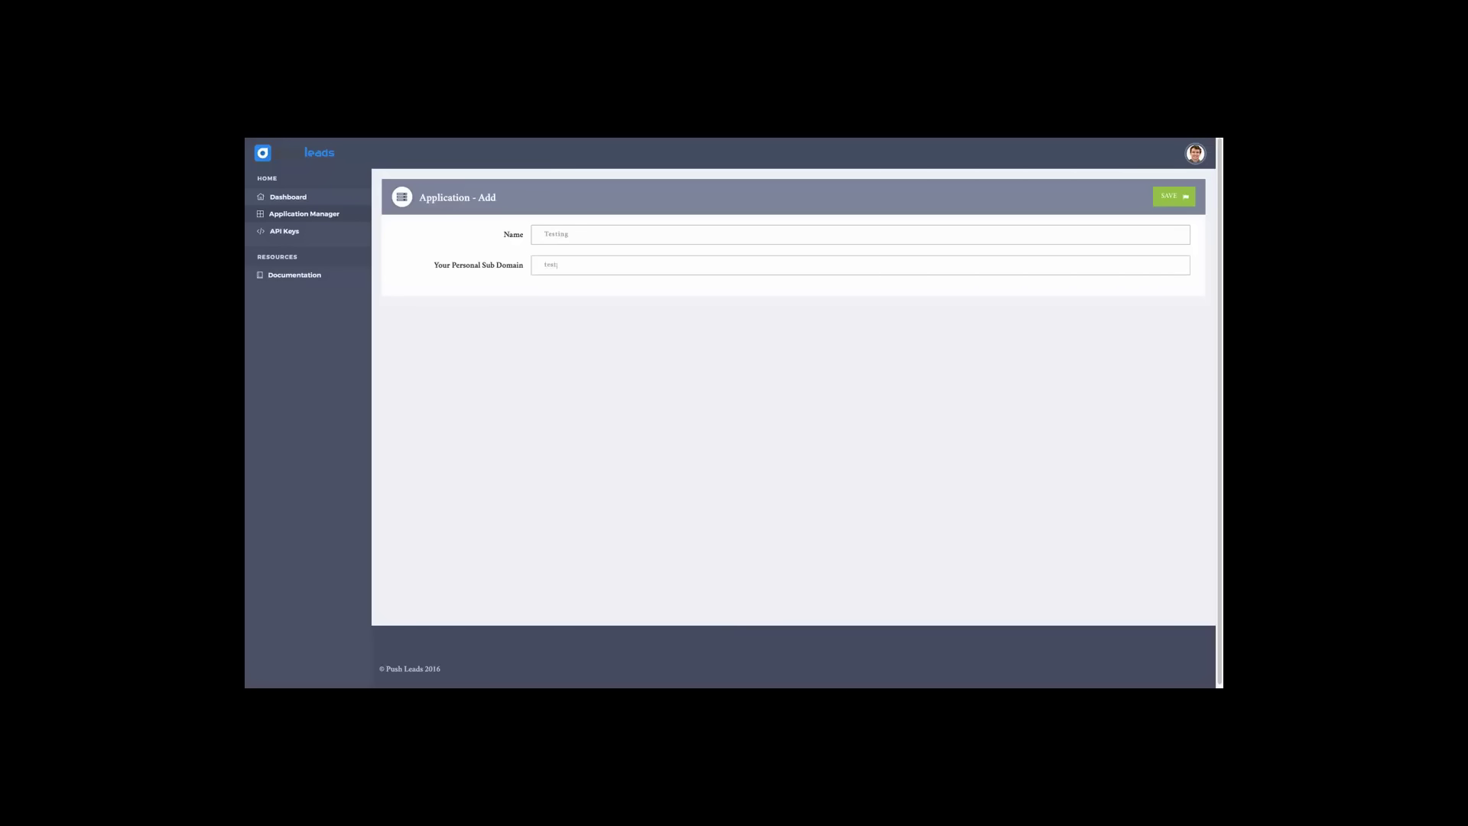
click(1174, 194)
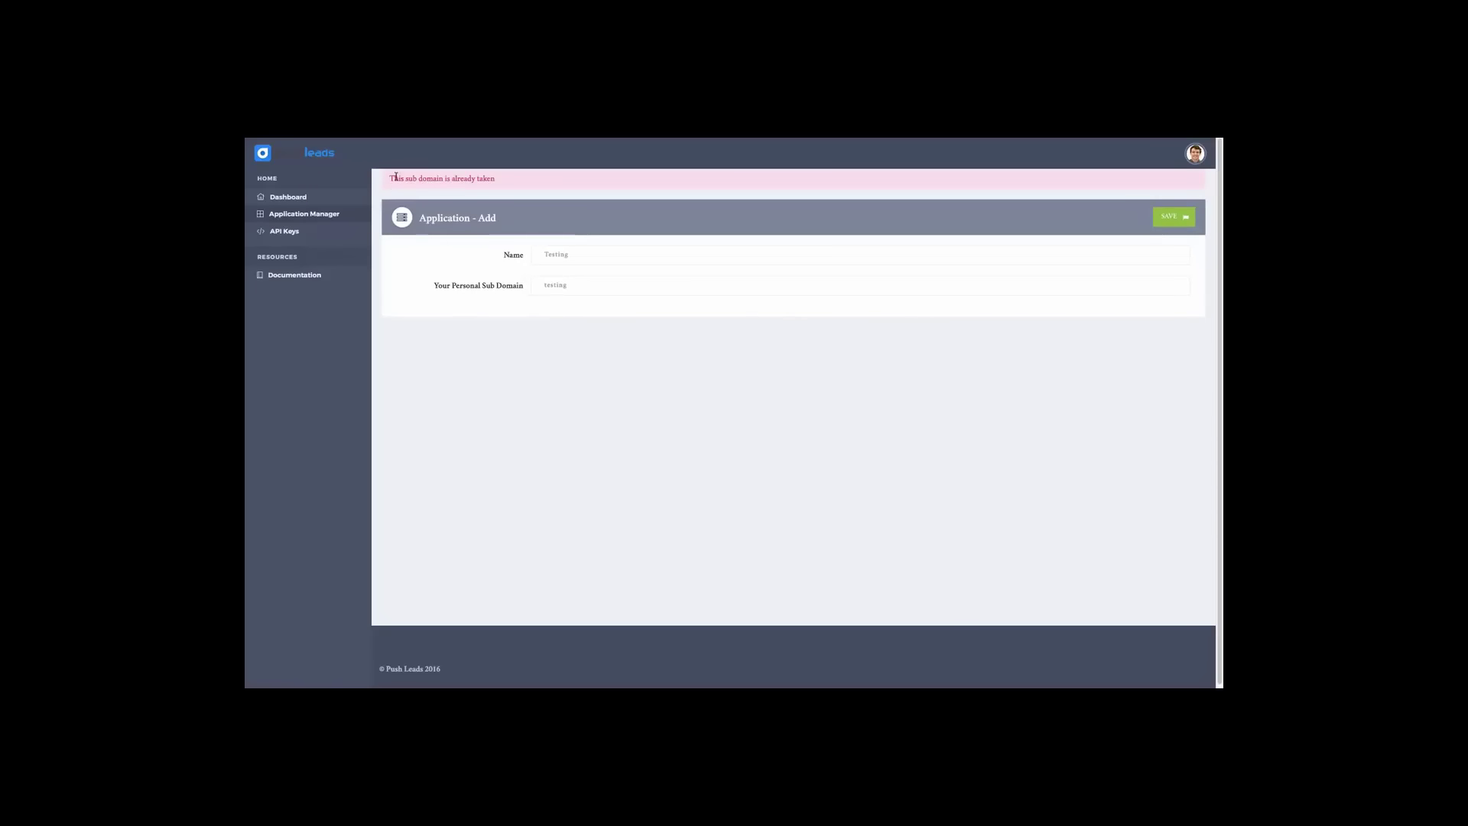
- Replace the already-taken sub-domain with testing-2 and save the application
drag(389, 178, 526, 179)
click(526, 179)
click(614, 282)
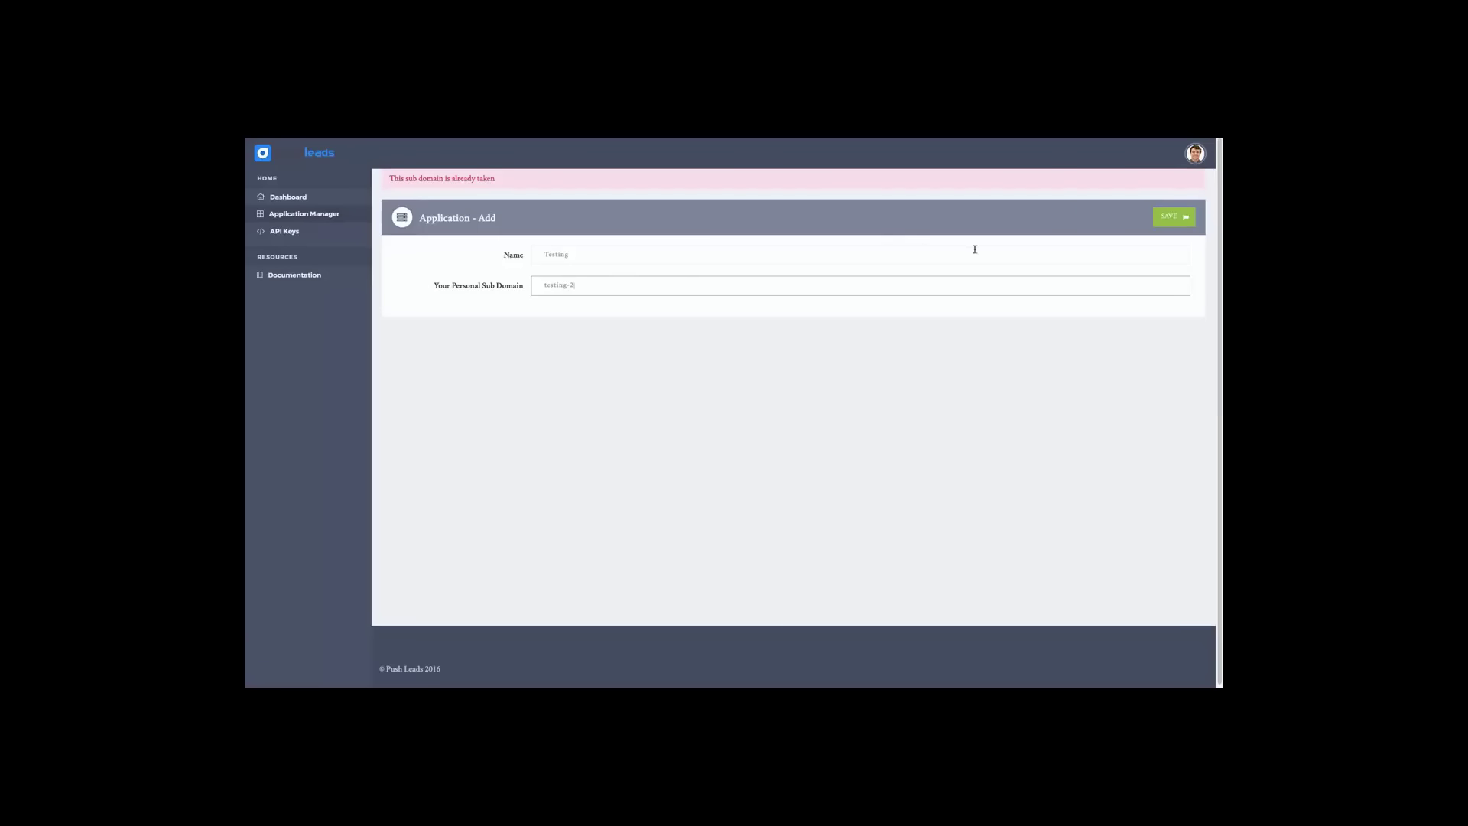
click(1172, 217)
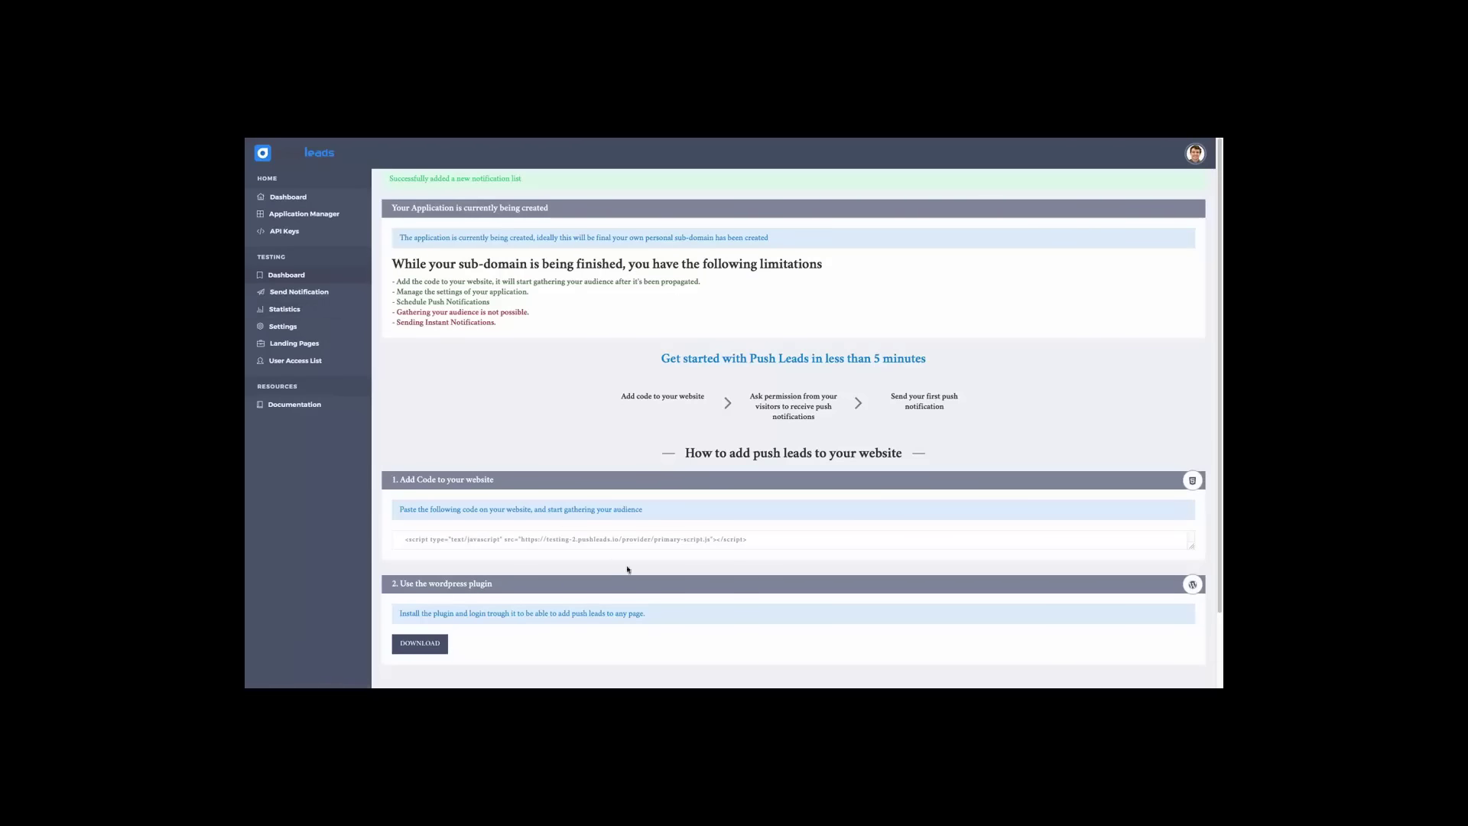
- Open Settings under Testing in the sidebar to reach the opt-in box fields
click(433, 647)
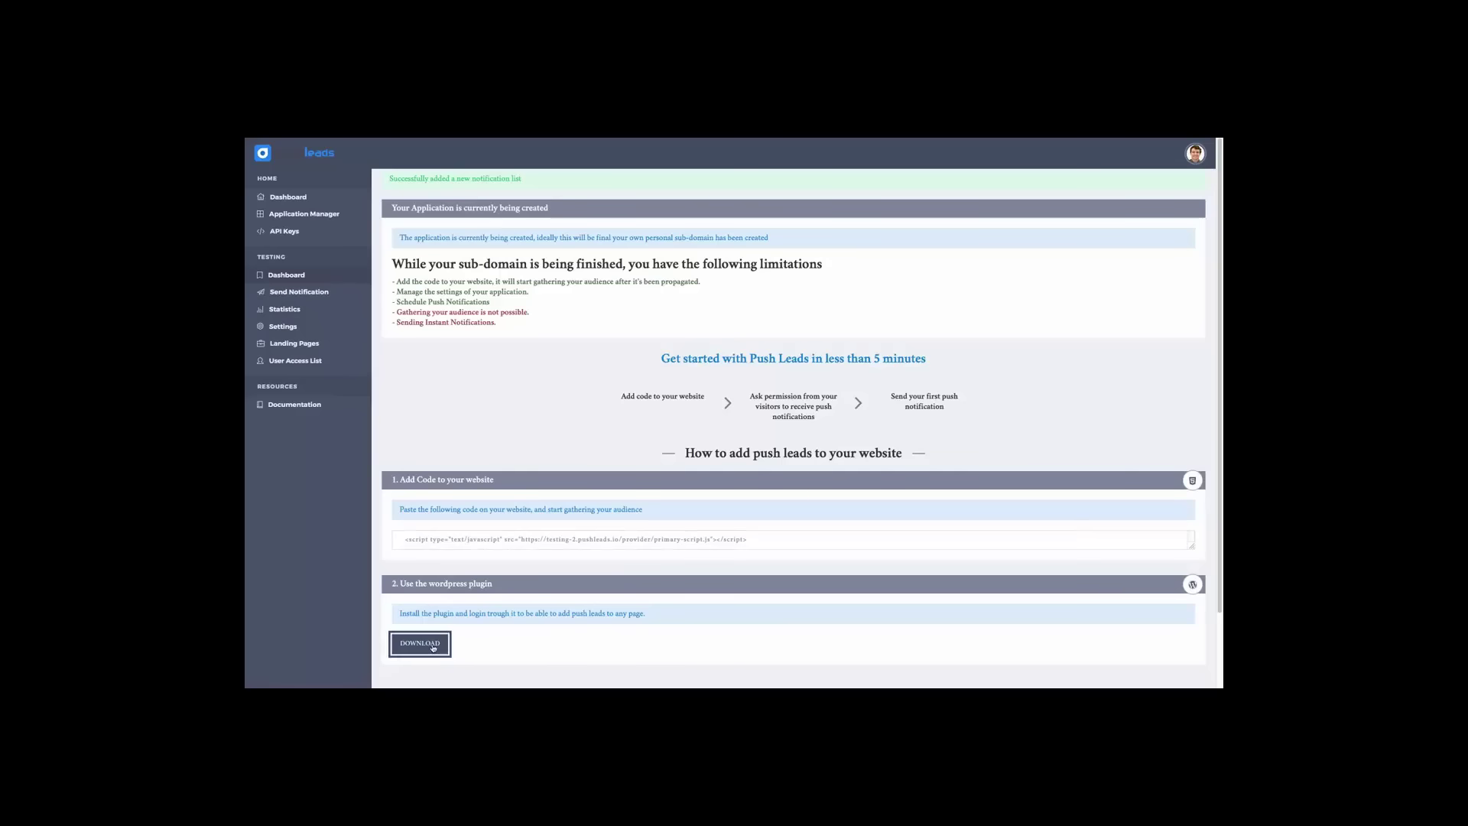
click(353, 328)
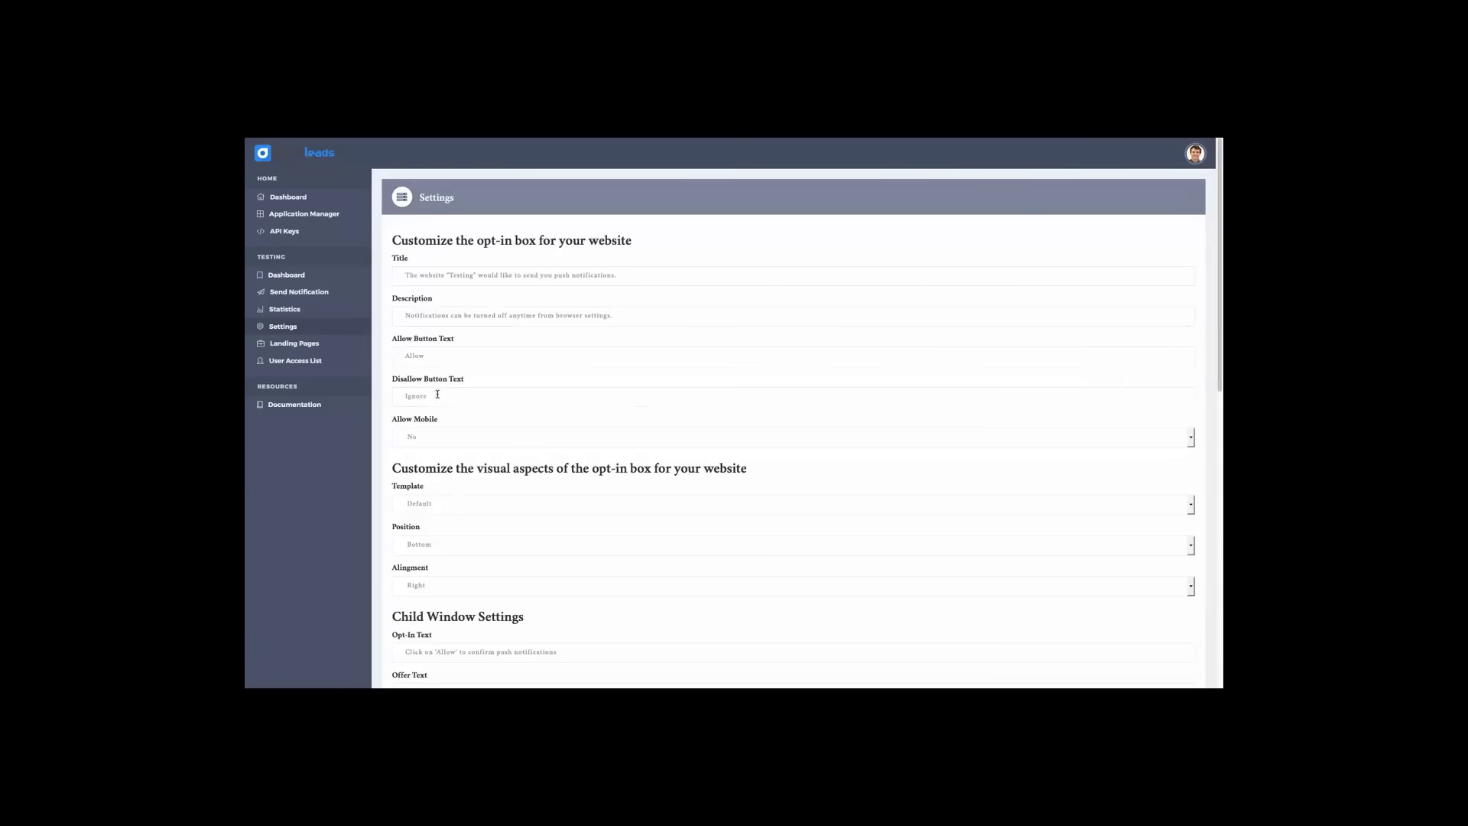
- Keep Allow Mobile at No, Default template, Bottom position and Right alignment
click(447, 435)
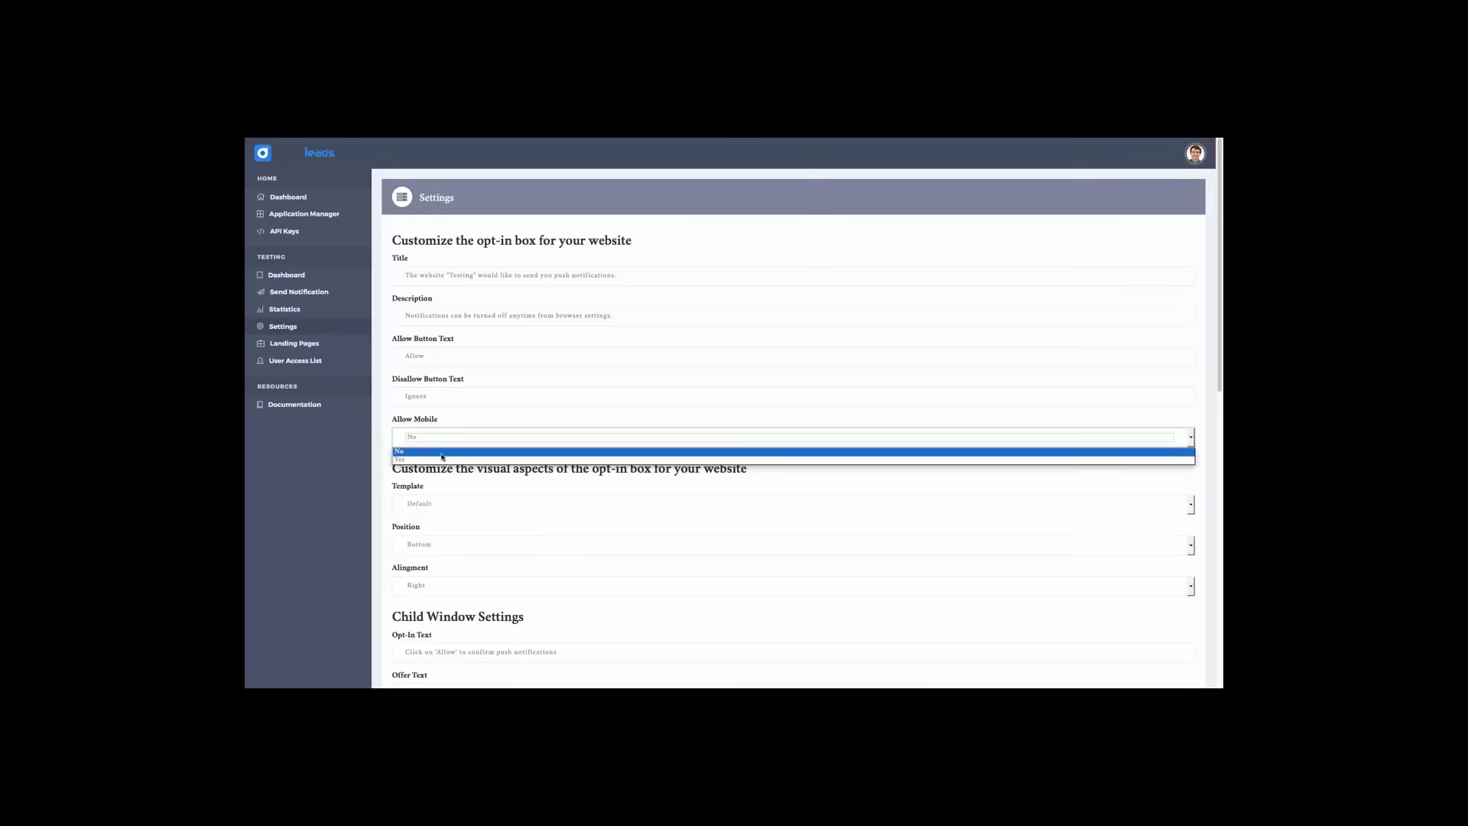
click(442, 452)
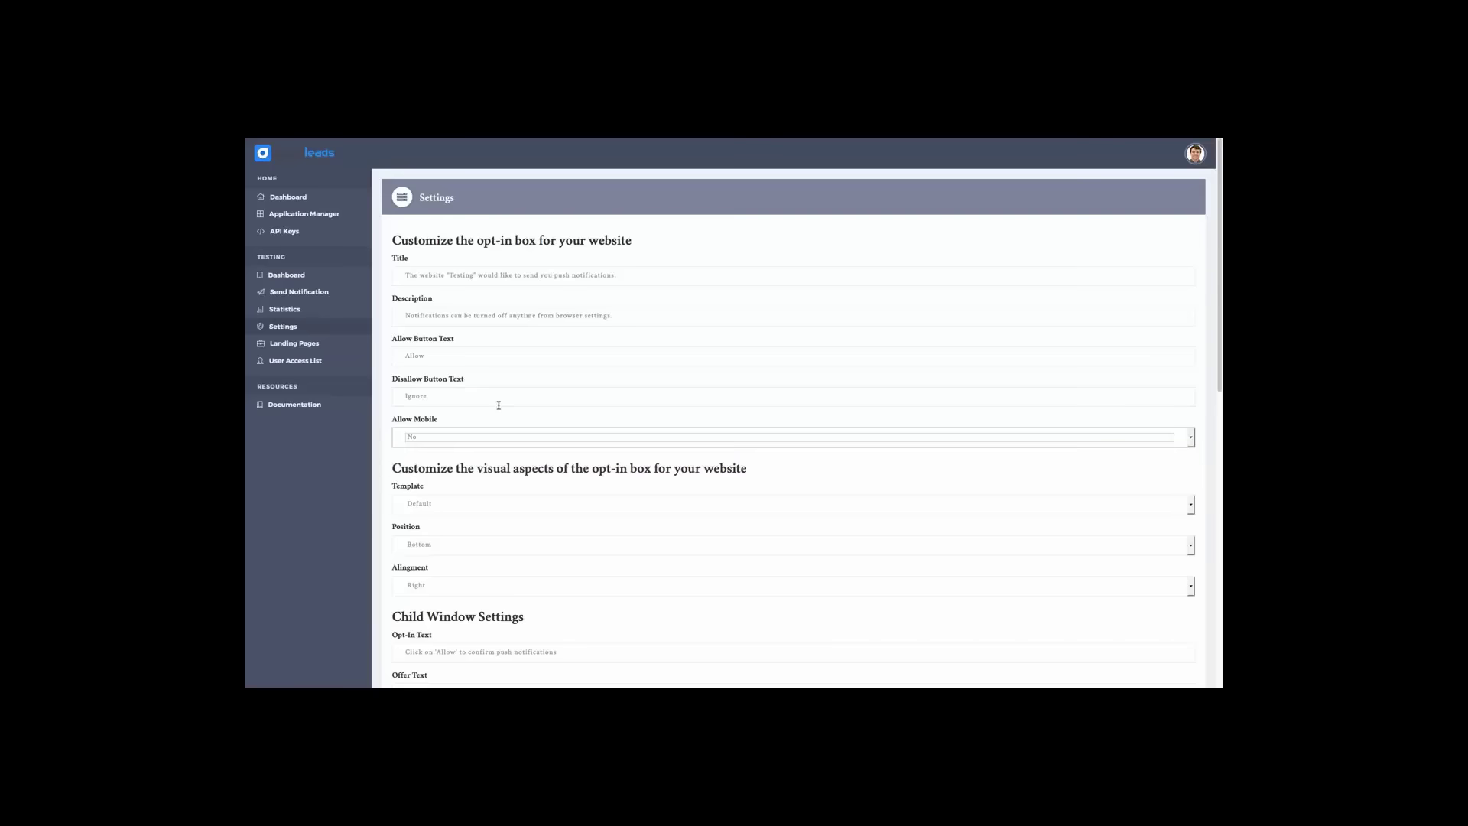
click(485, 489)
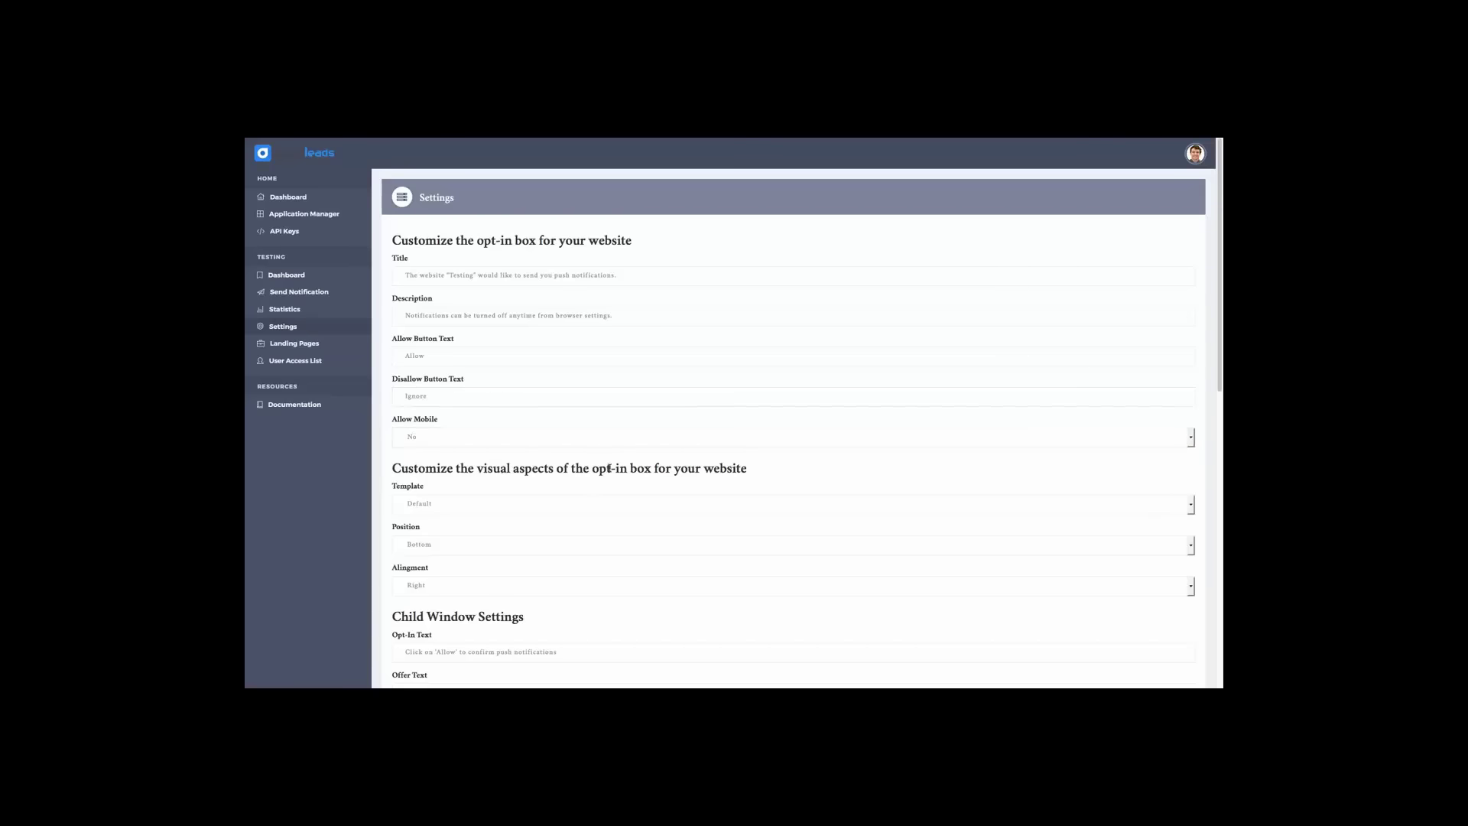
scroll(560, 505, down, 1)
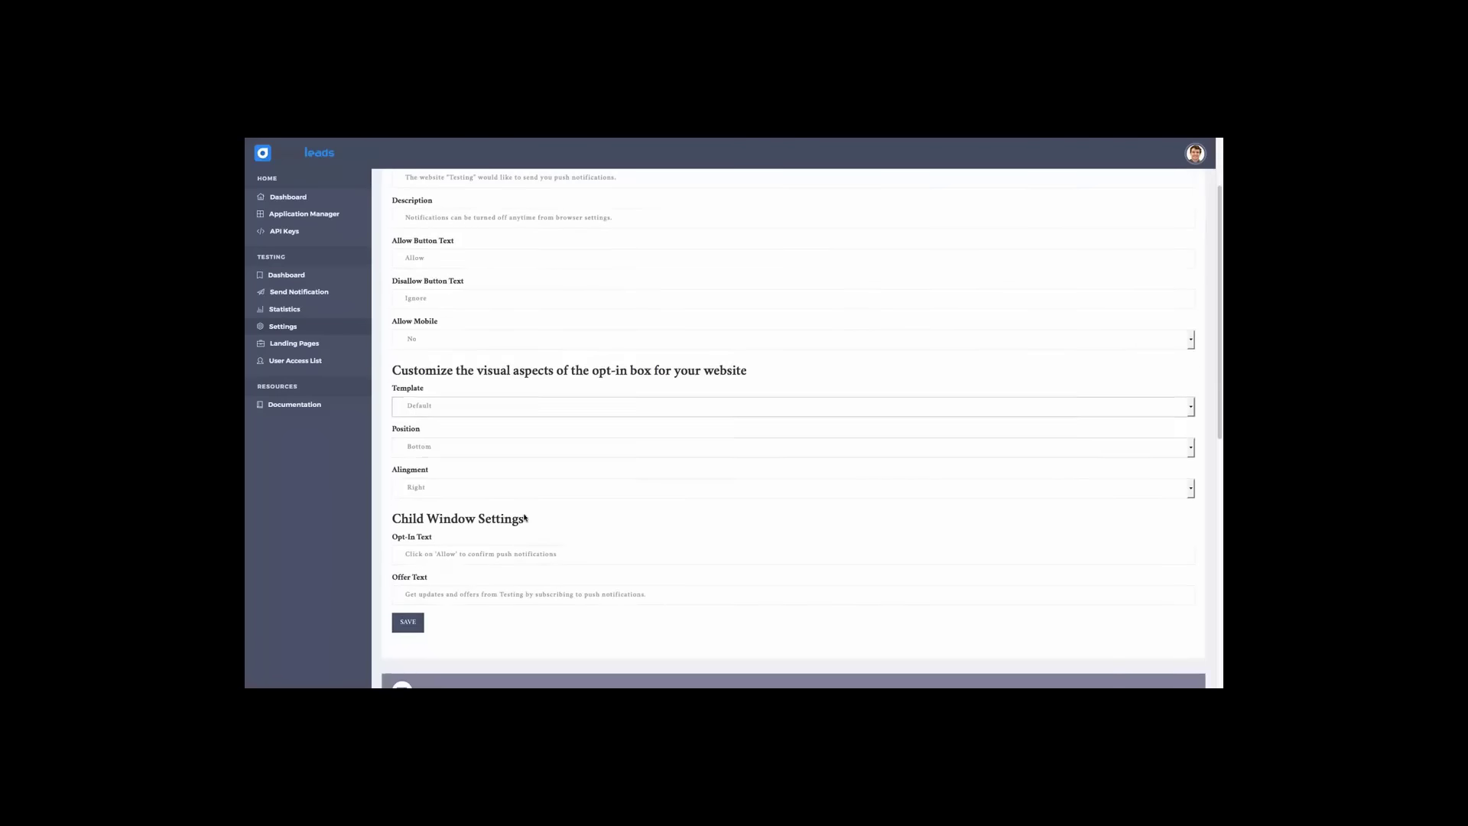
click(478, 415)
click(490, 421)
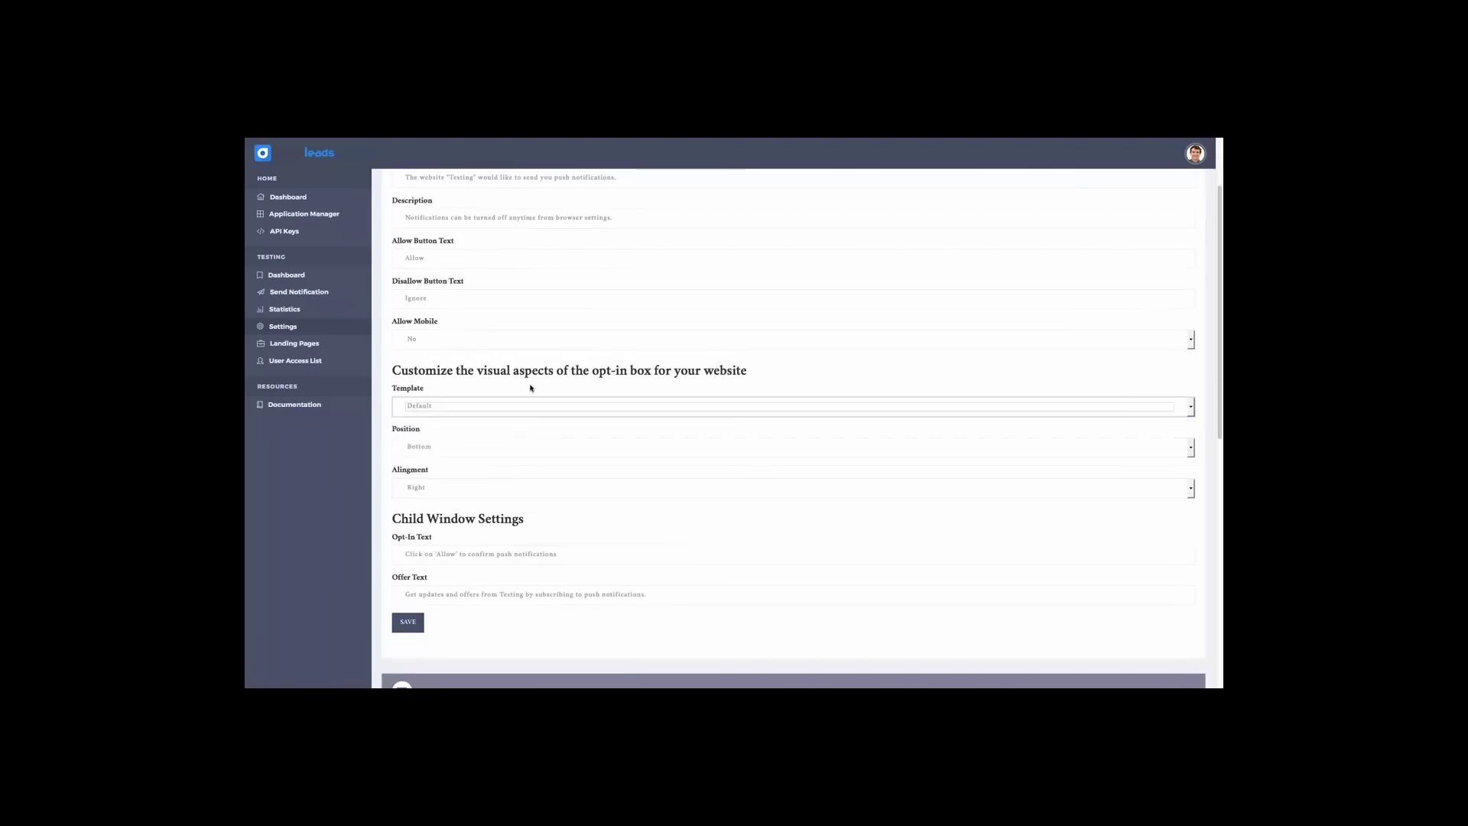
click(471, 454)
click(457, 478)
click(452, 487)
click(451, 493)
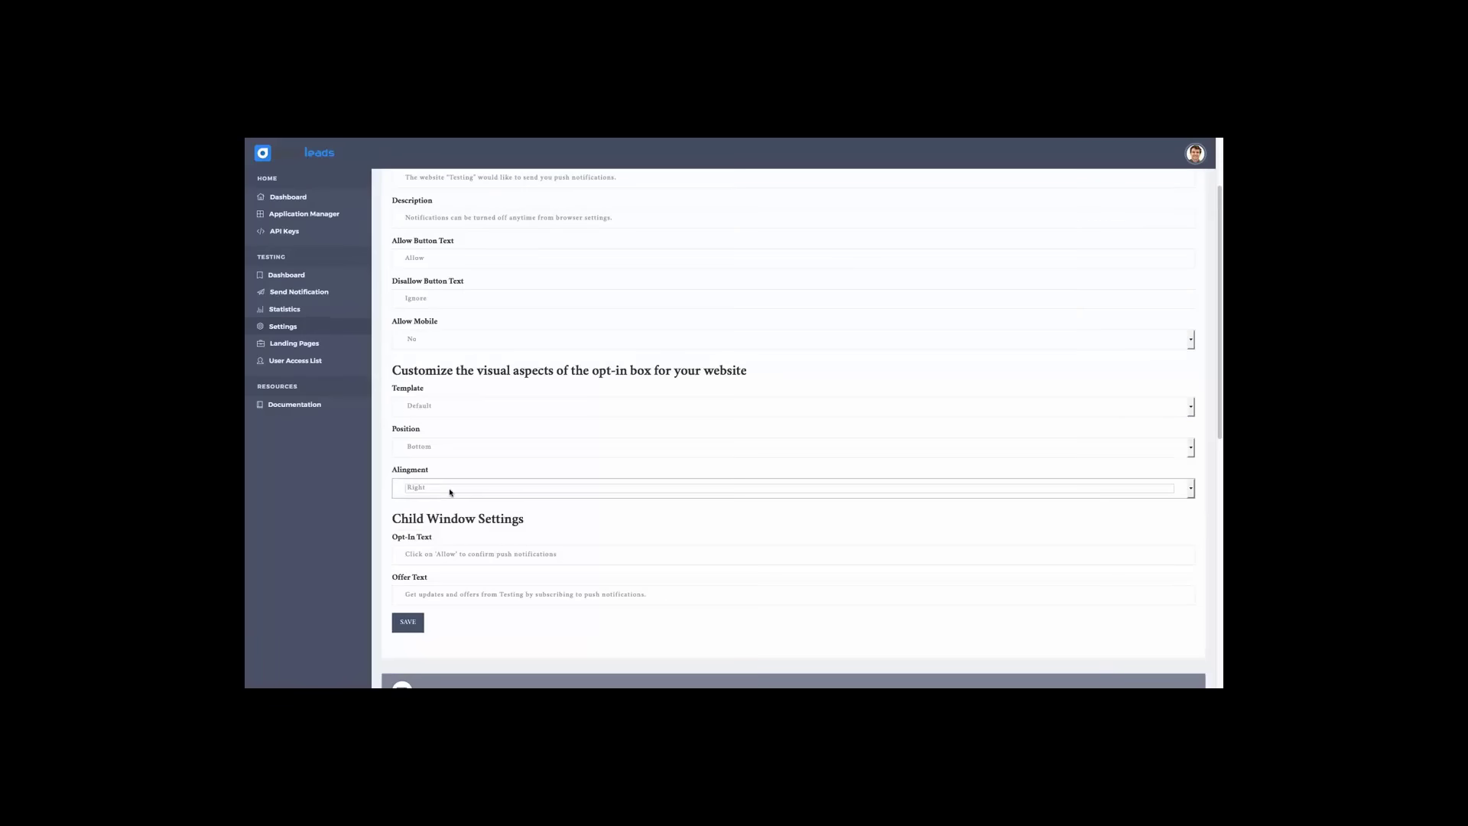
- Review the Opt-In Text field and scroll down to the GCM section
scroll(444, 535, down, 1)
click(550, 461)
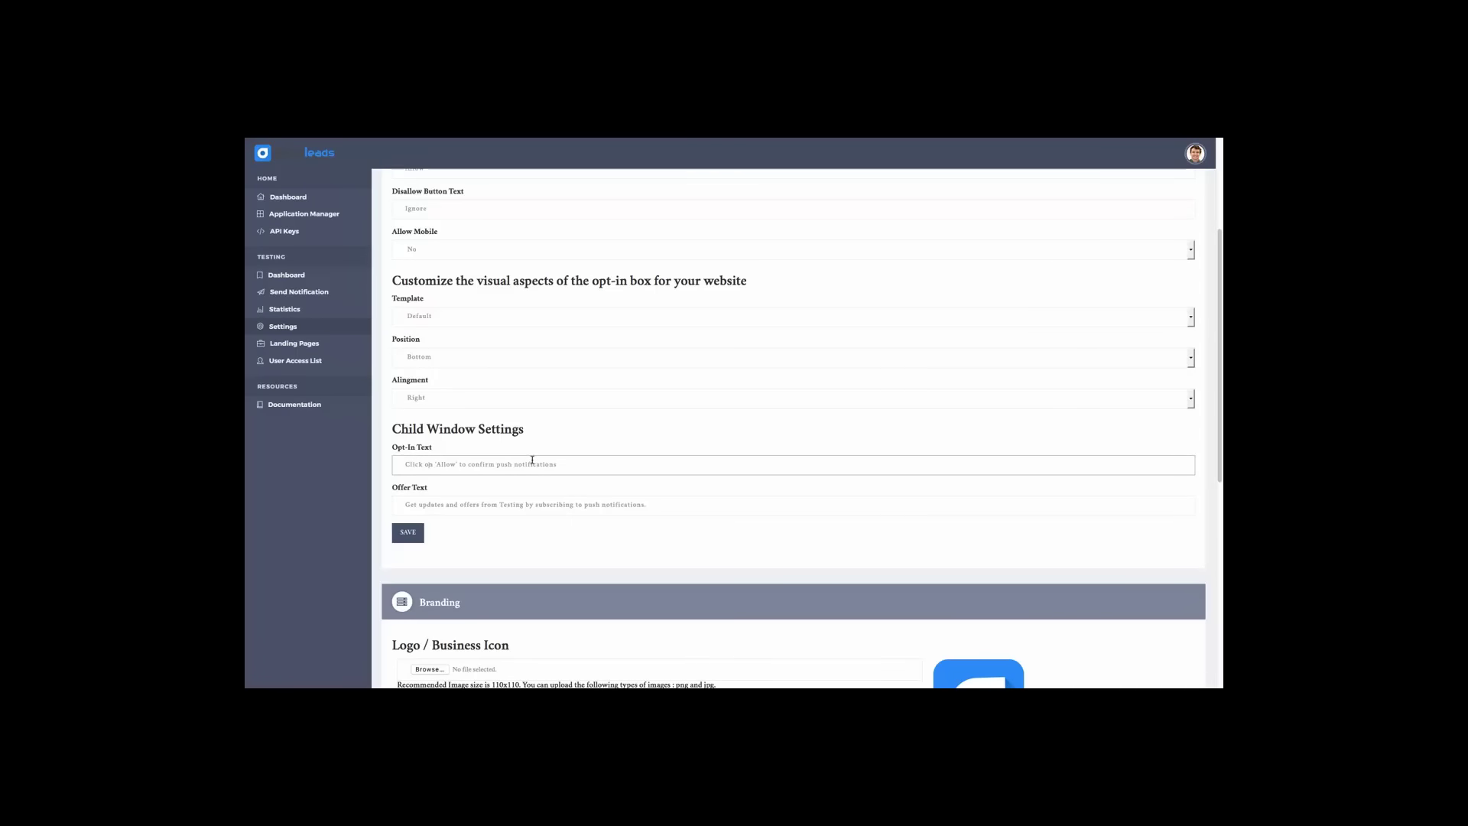
scroll(532, 460, down, 3)
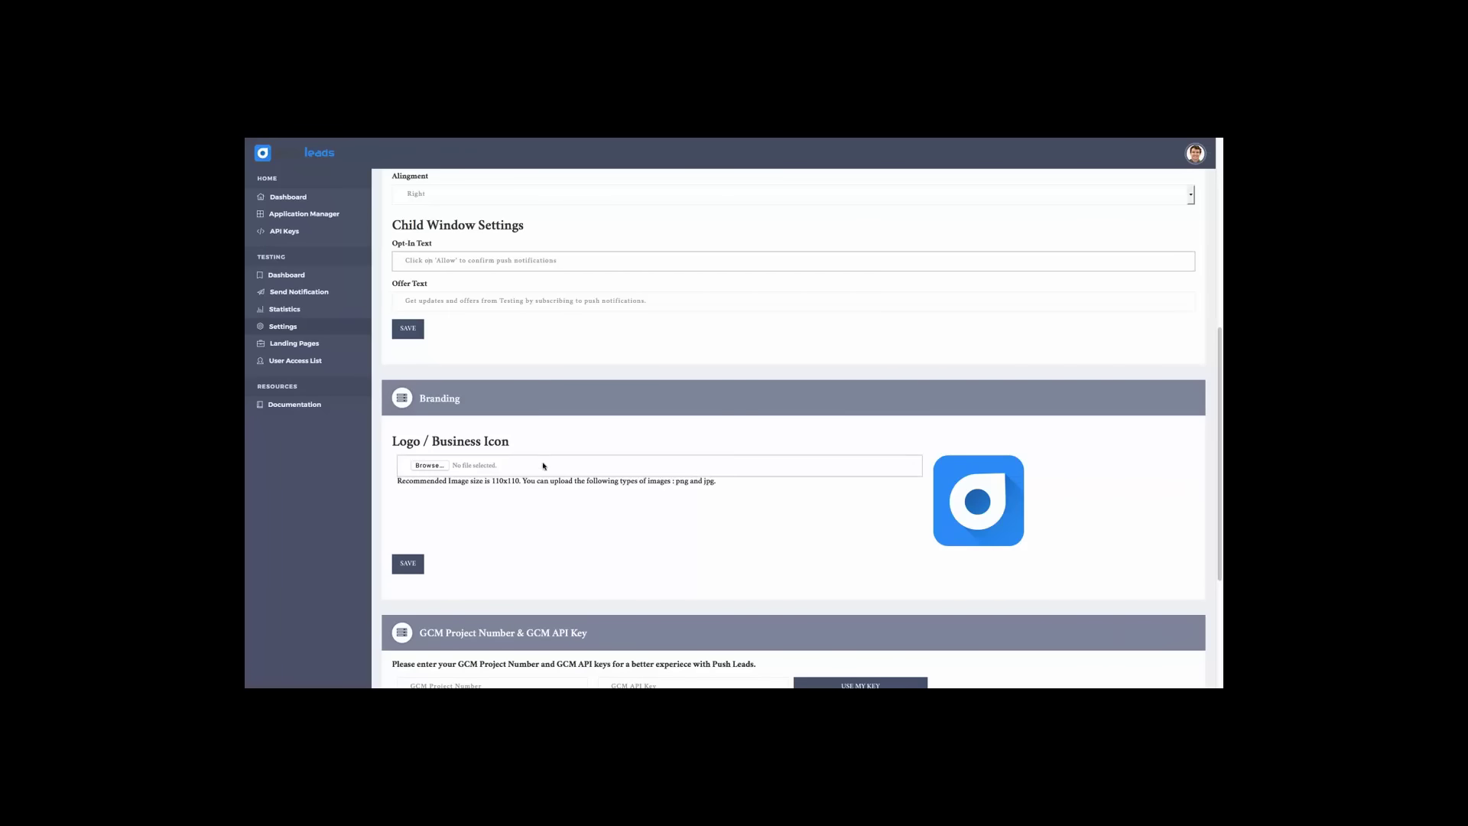
scroll(440, 474, down, 2)
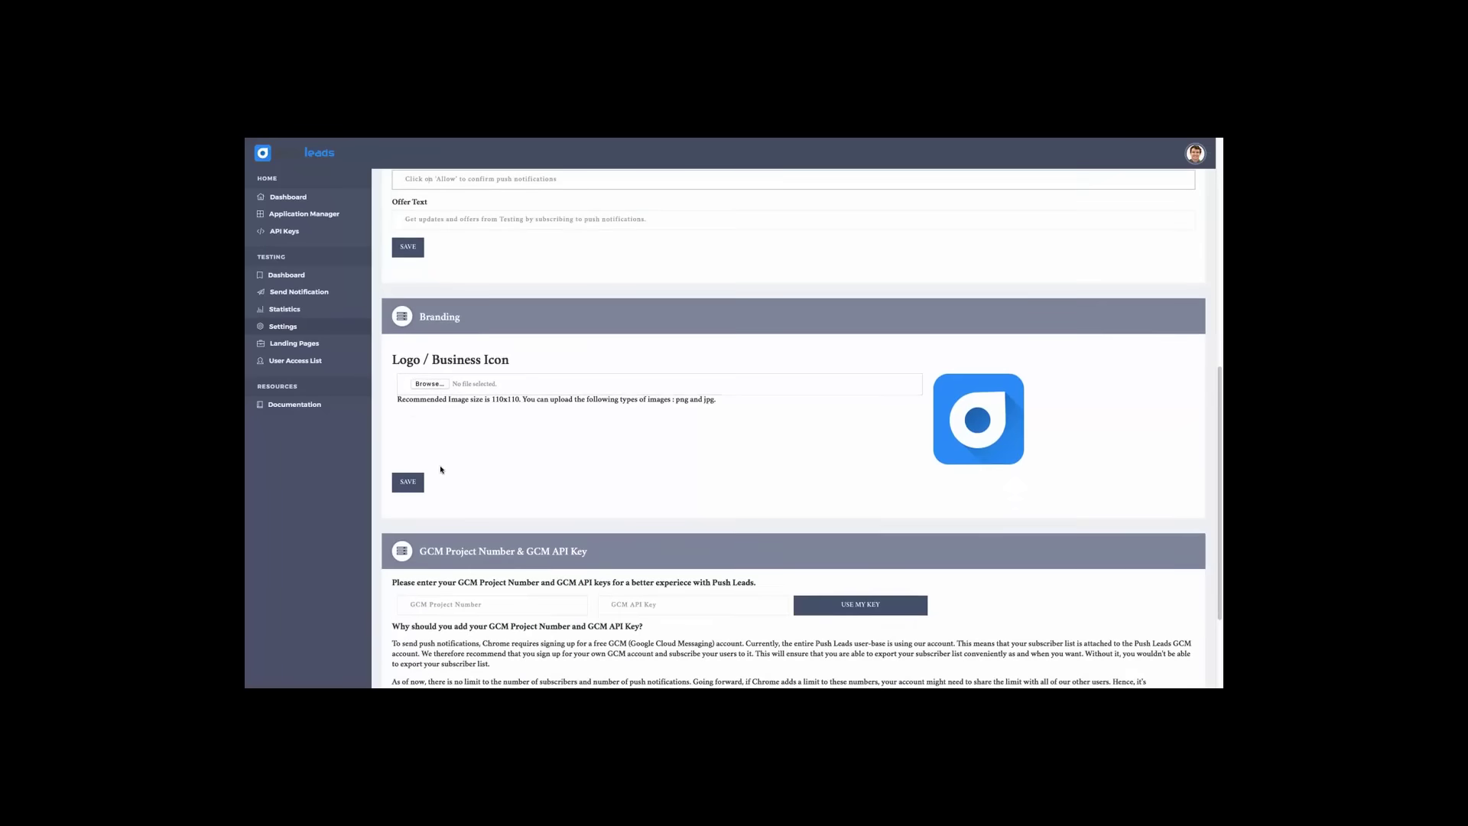
scroll(442, 470, down, 2)
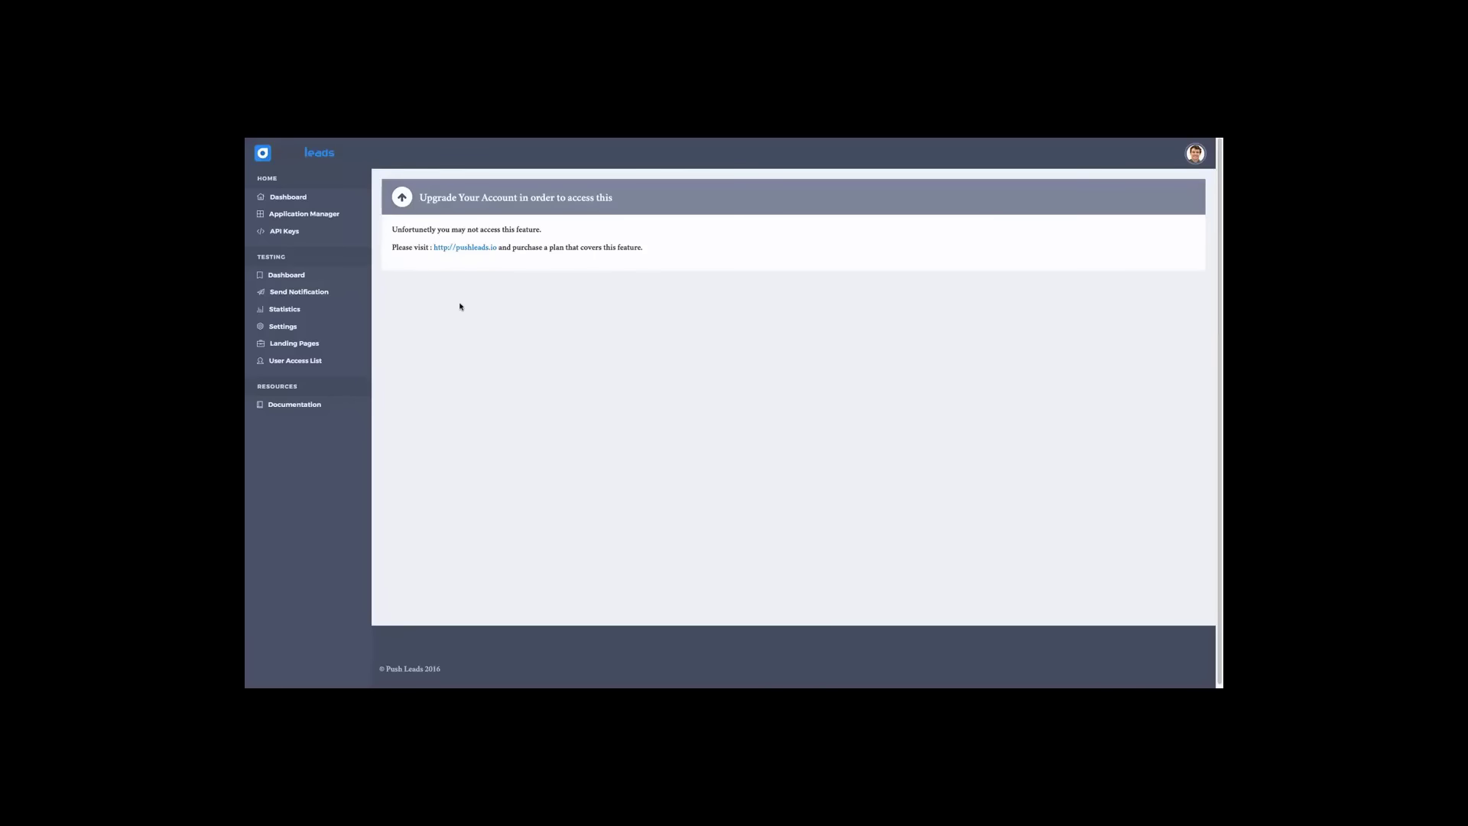
- Start a new notification and review the optional Image field's help text
click(322, 292)
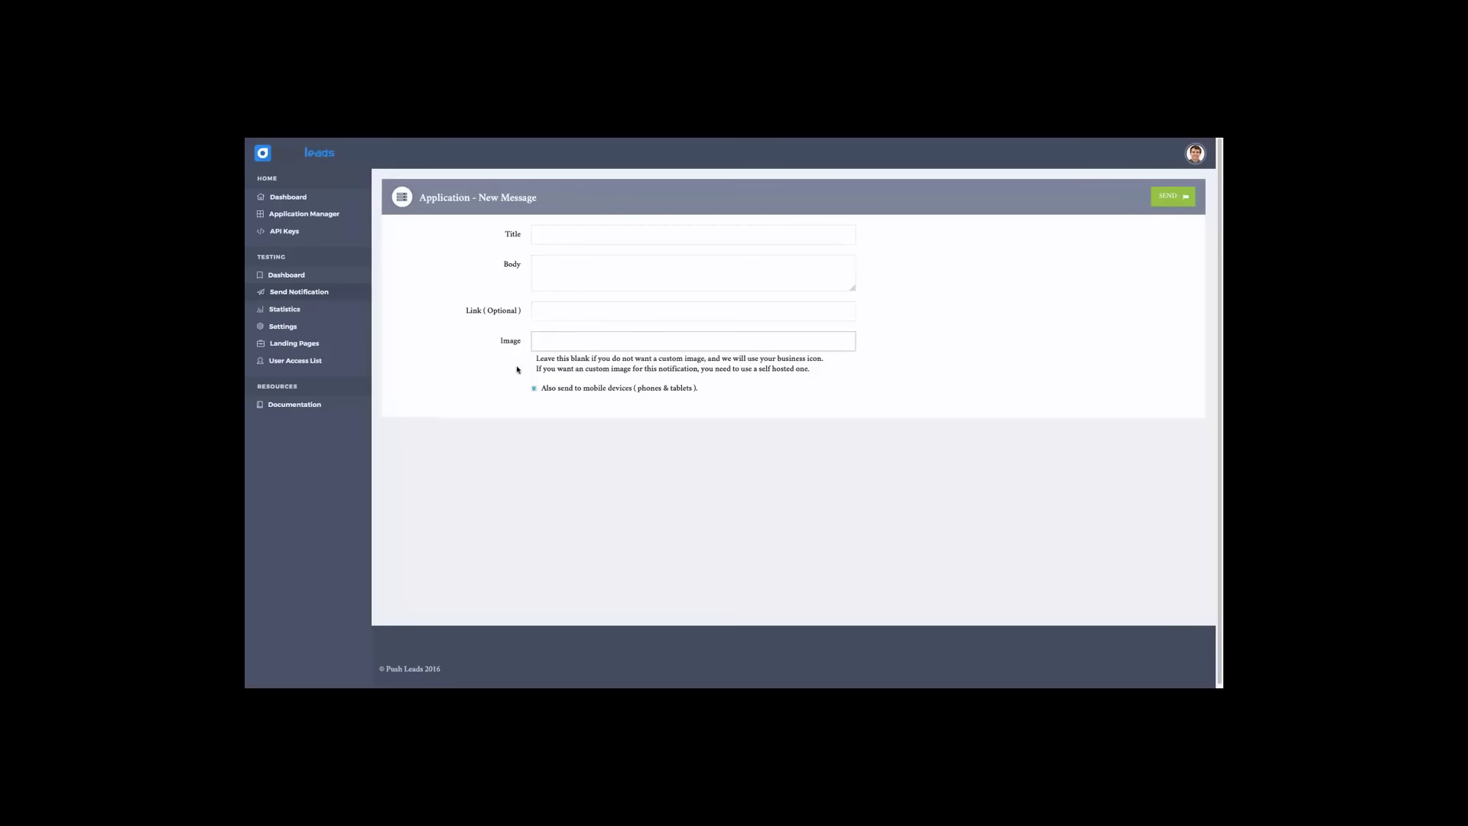
drag(517, 370, 839, 380)
click(671, 358)
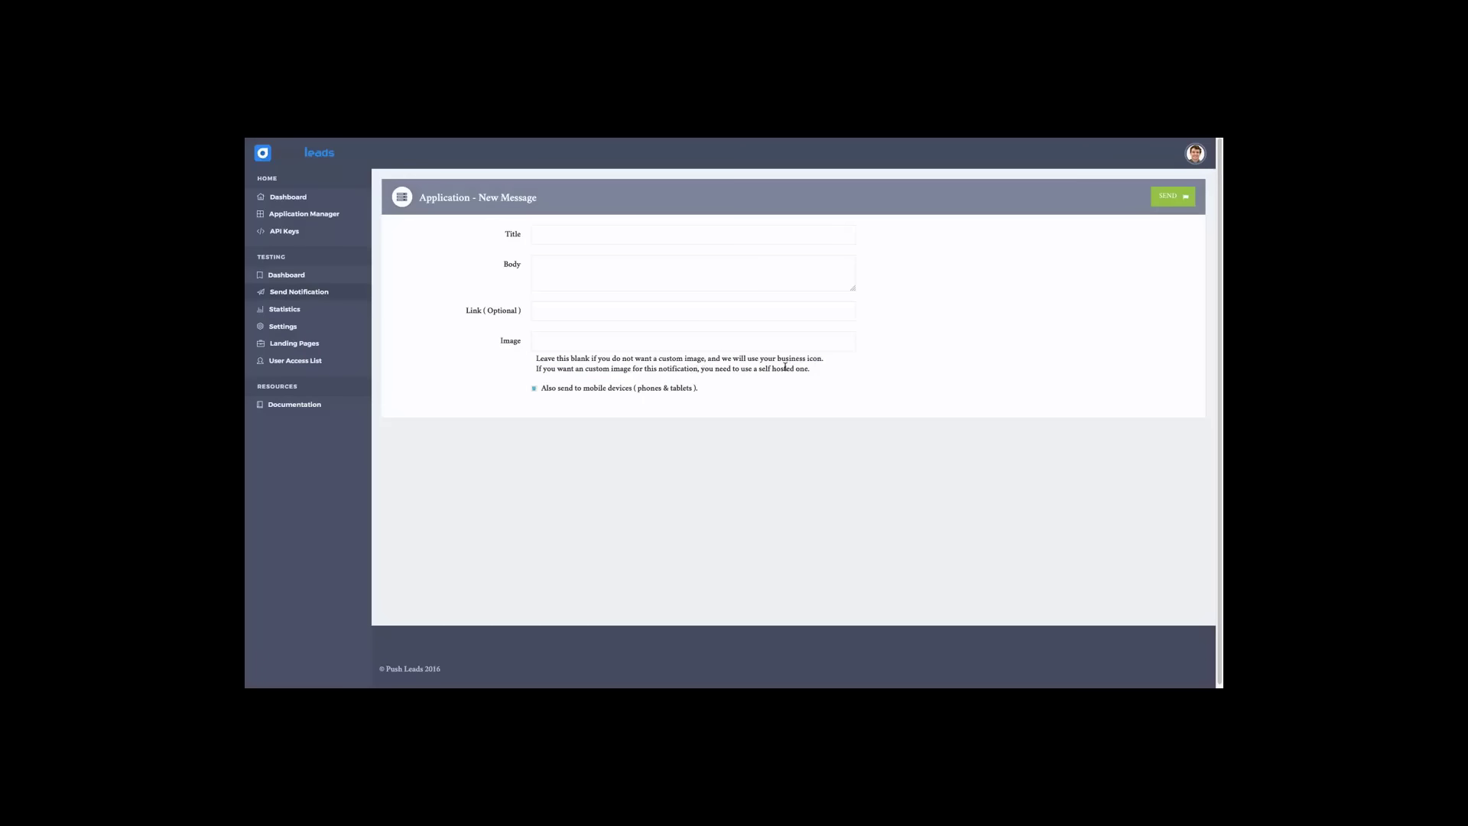
click(630, 344)
- Fill in 'Test' as title and body, then send it to the list
click(365, 314)
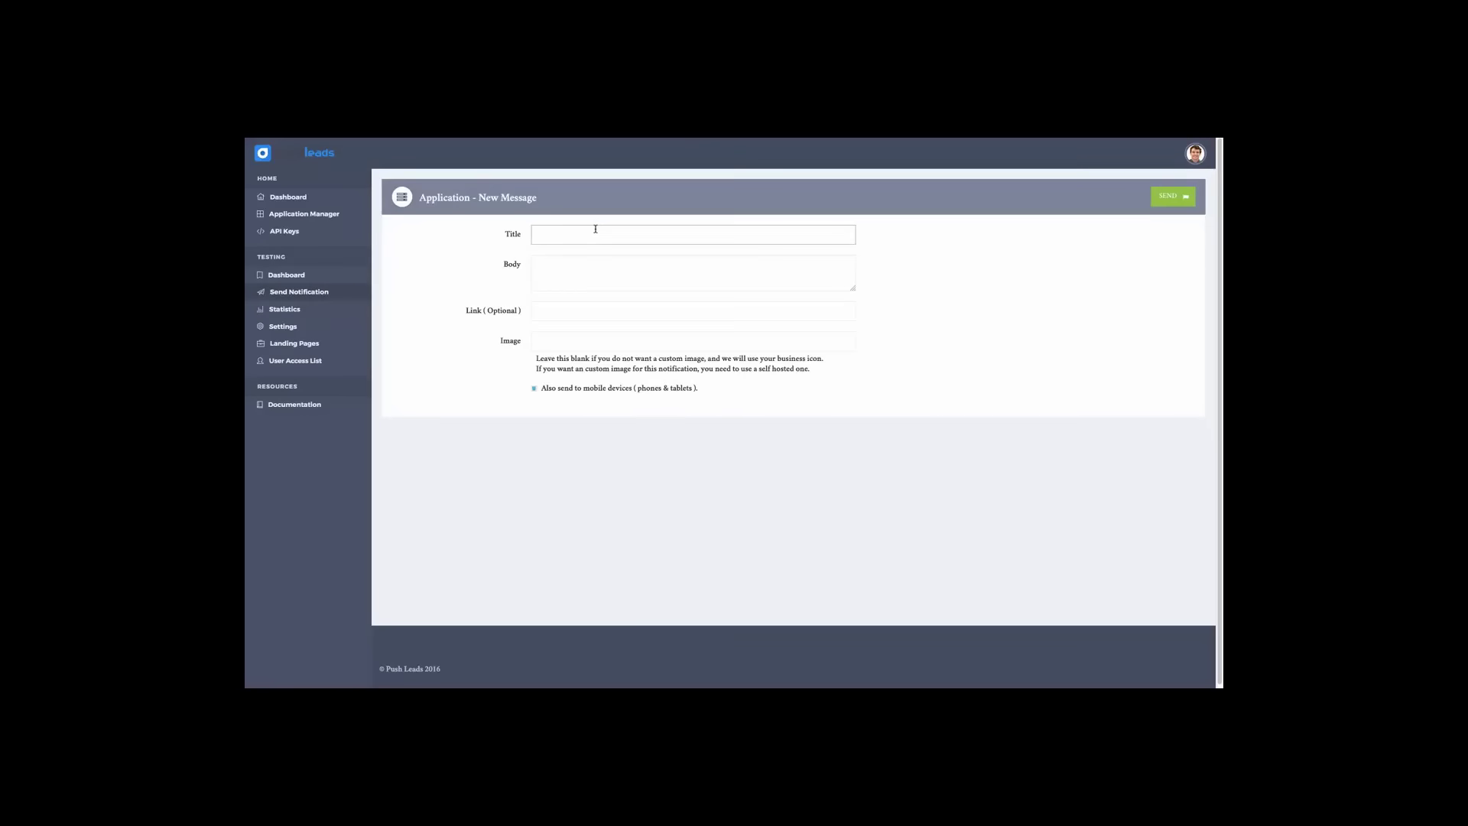
text(Test)
key(Tab)
text(T)
key(Tab)
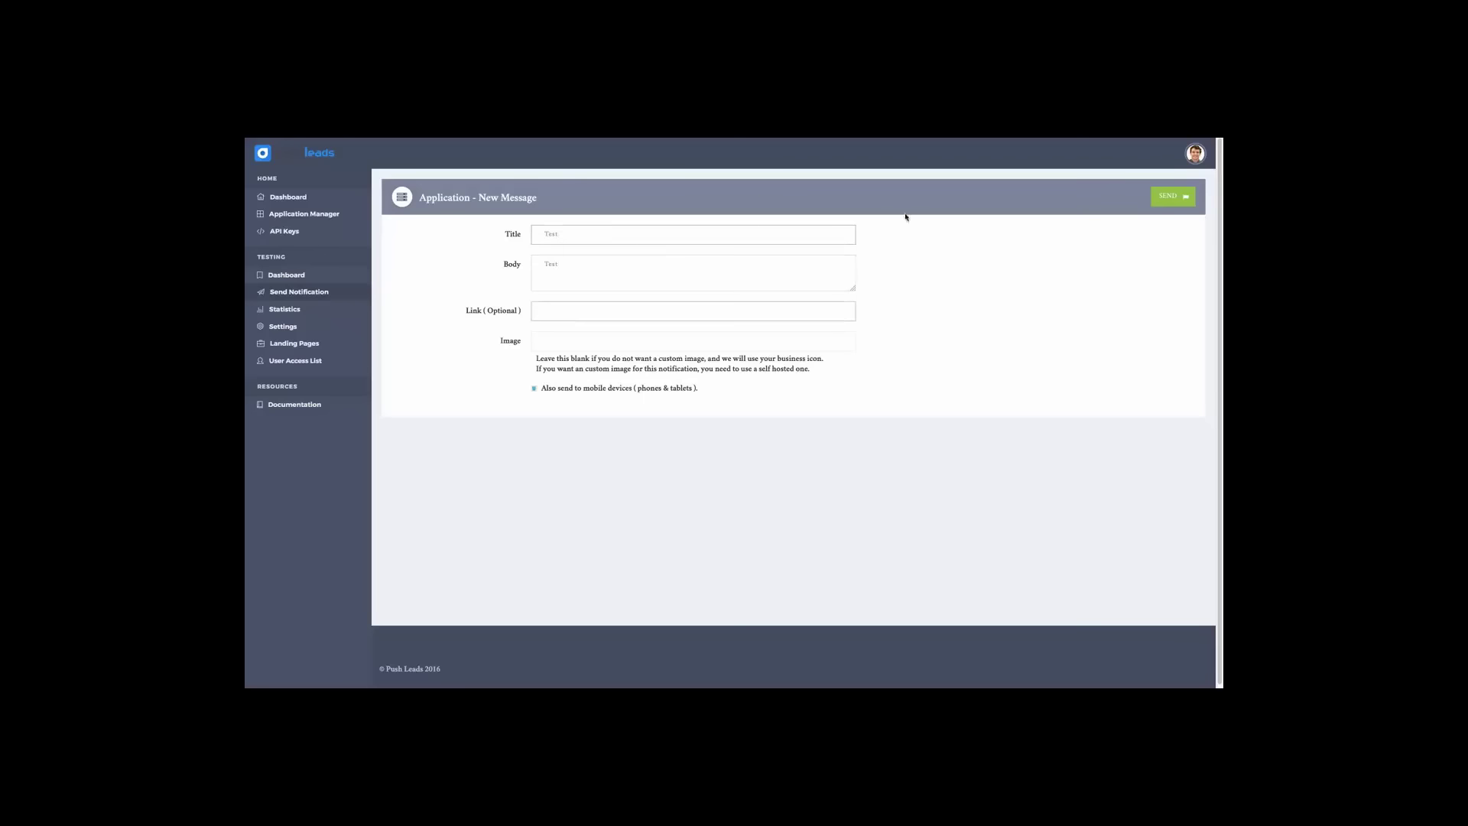
click(1193, 198)
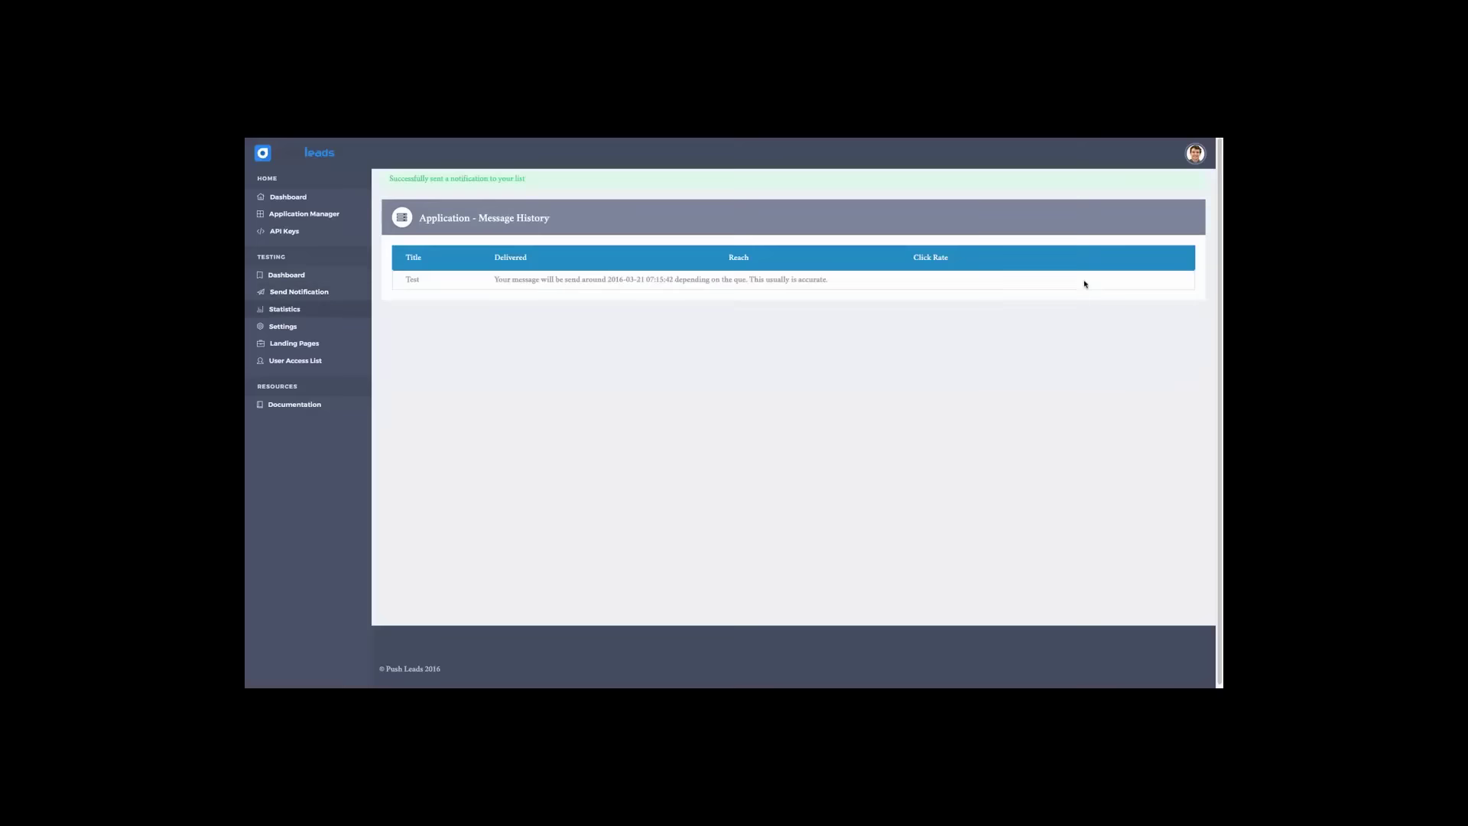
- Check the Test notification's scheduled delivery message, reload, and open the Testing dashboard
drag(448, 283, 819, 285)
click(506, 309)
key(super+r)
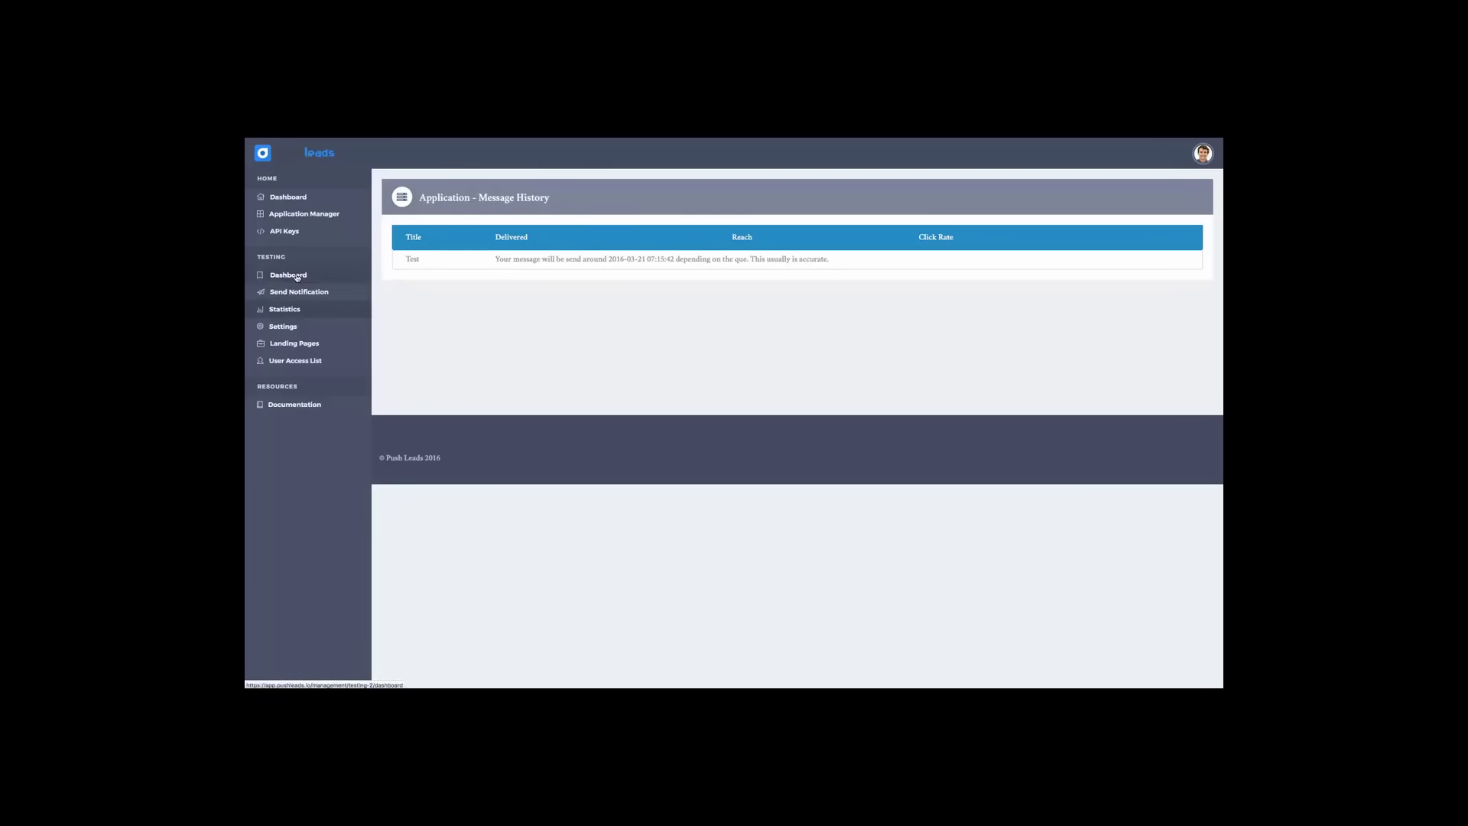
click(298, 277)
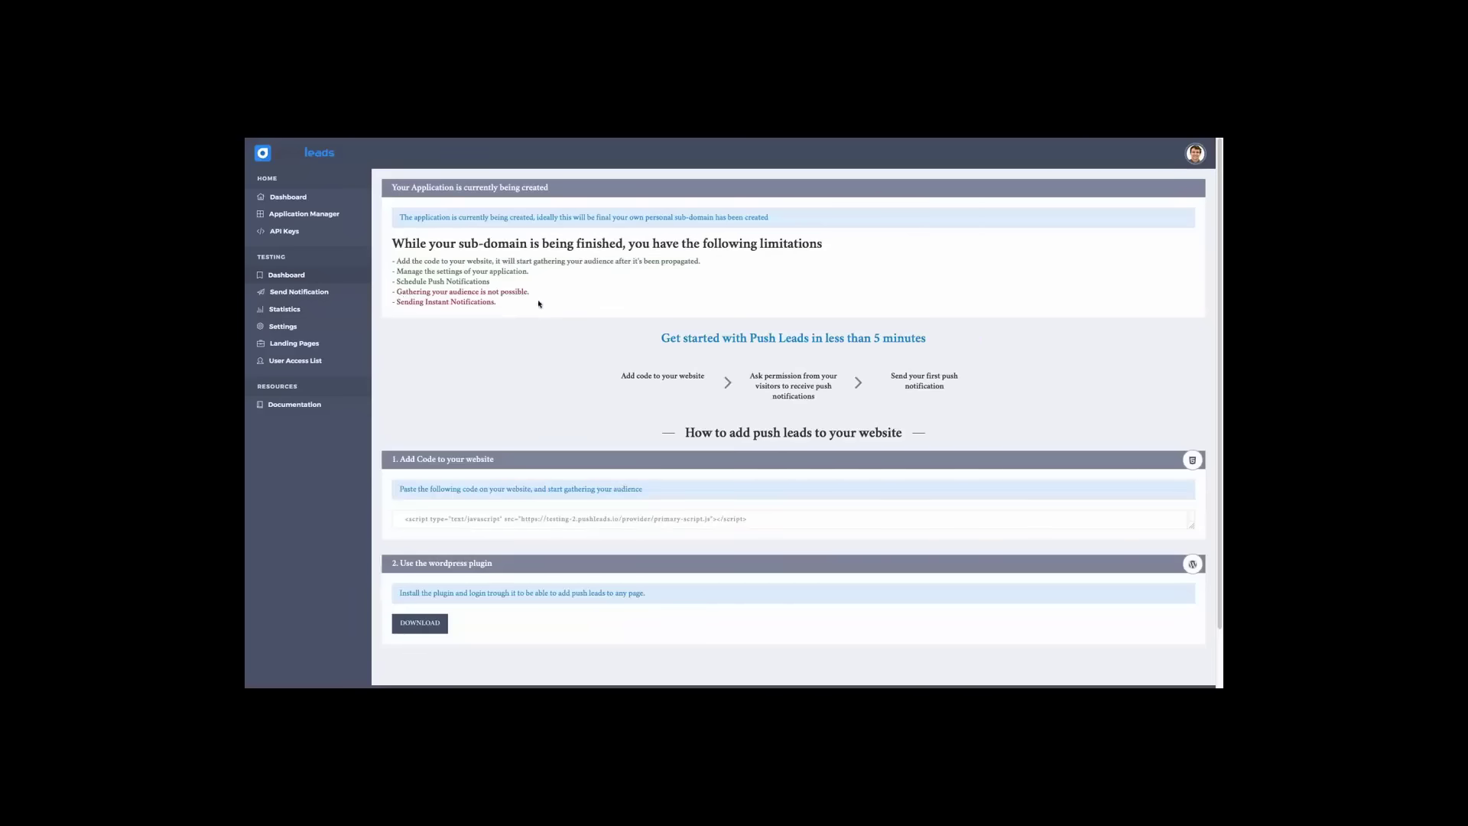
drag(529, 310, 389, 245)
click(423, 267)
drag(770, 522, 402, 510)
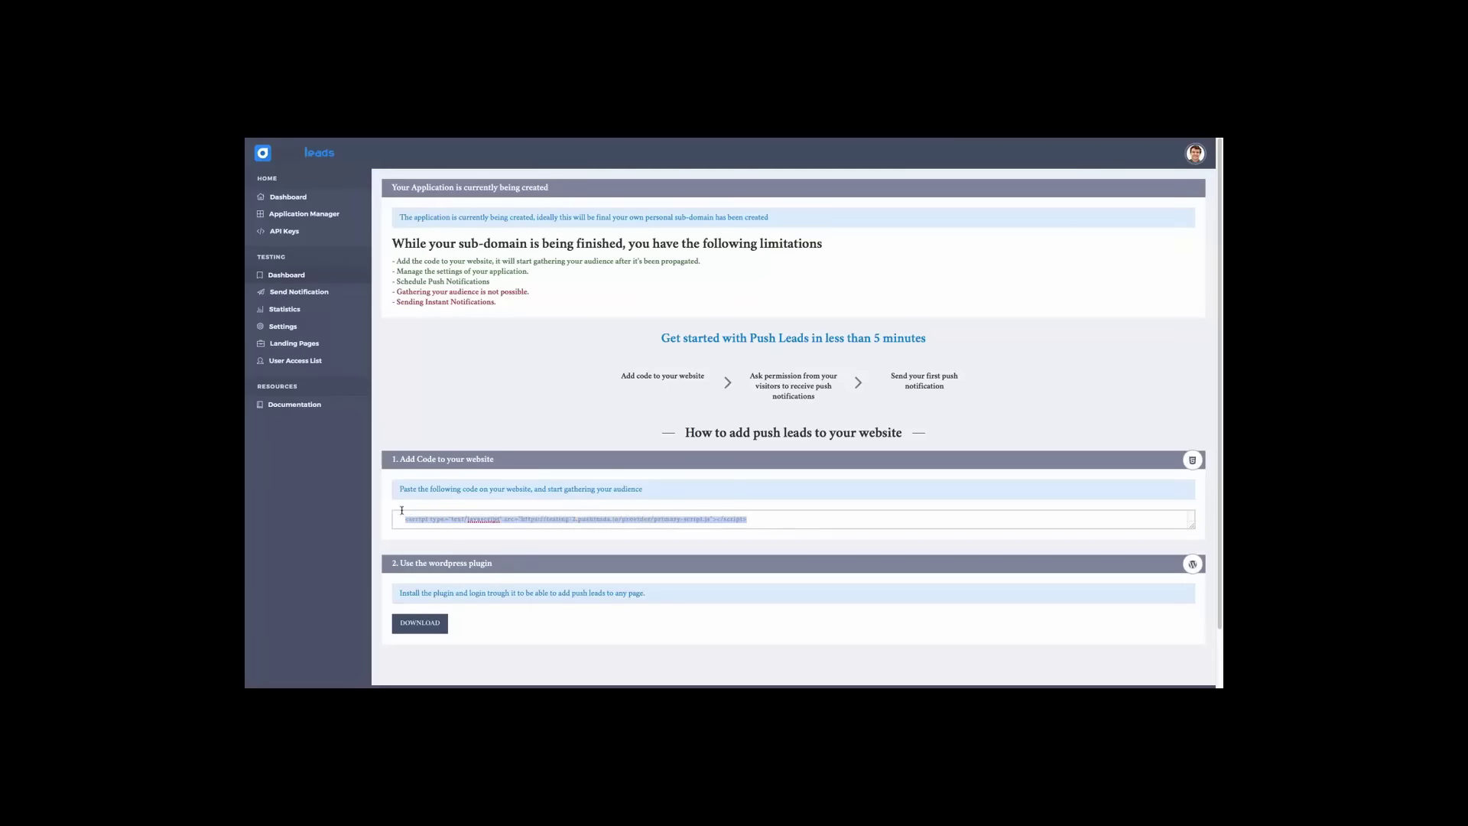
click(557, 610)
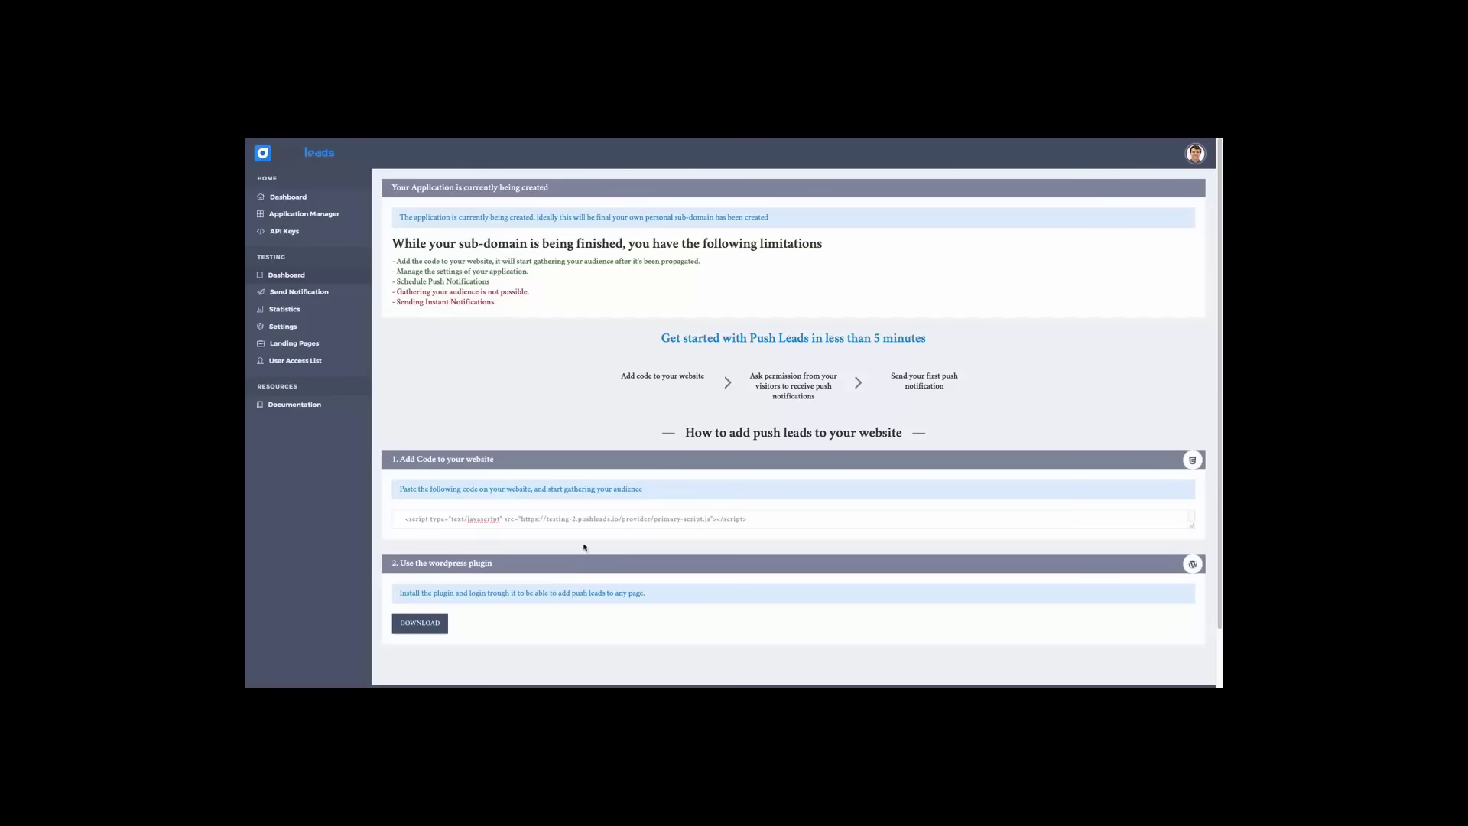
click(595, 517)
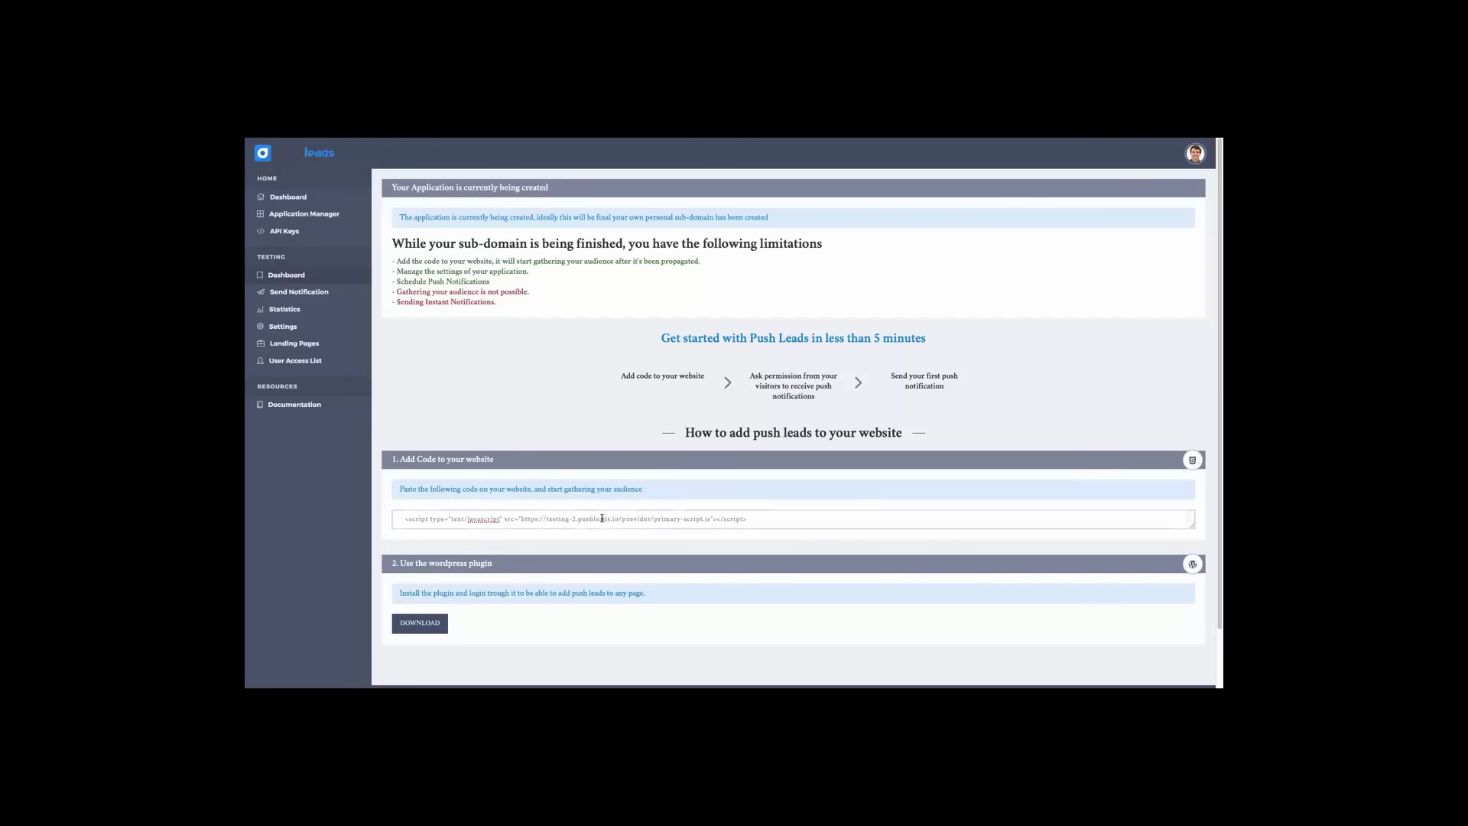
triple_click(557, 514)
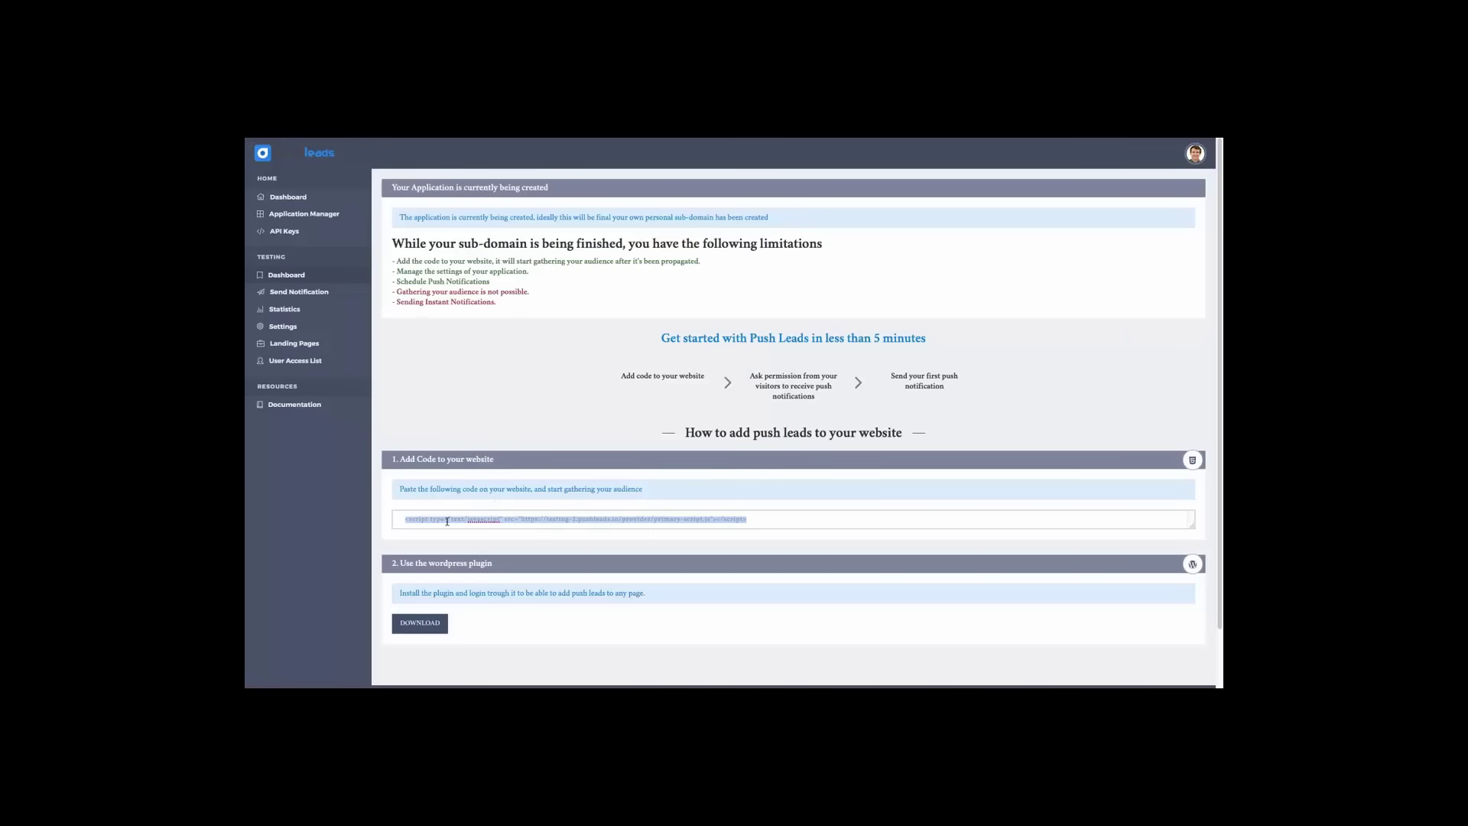
drag(409, 519, 754, 520)
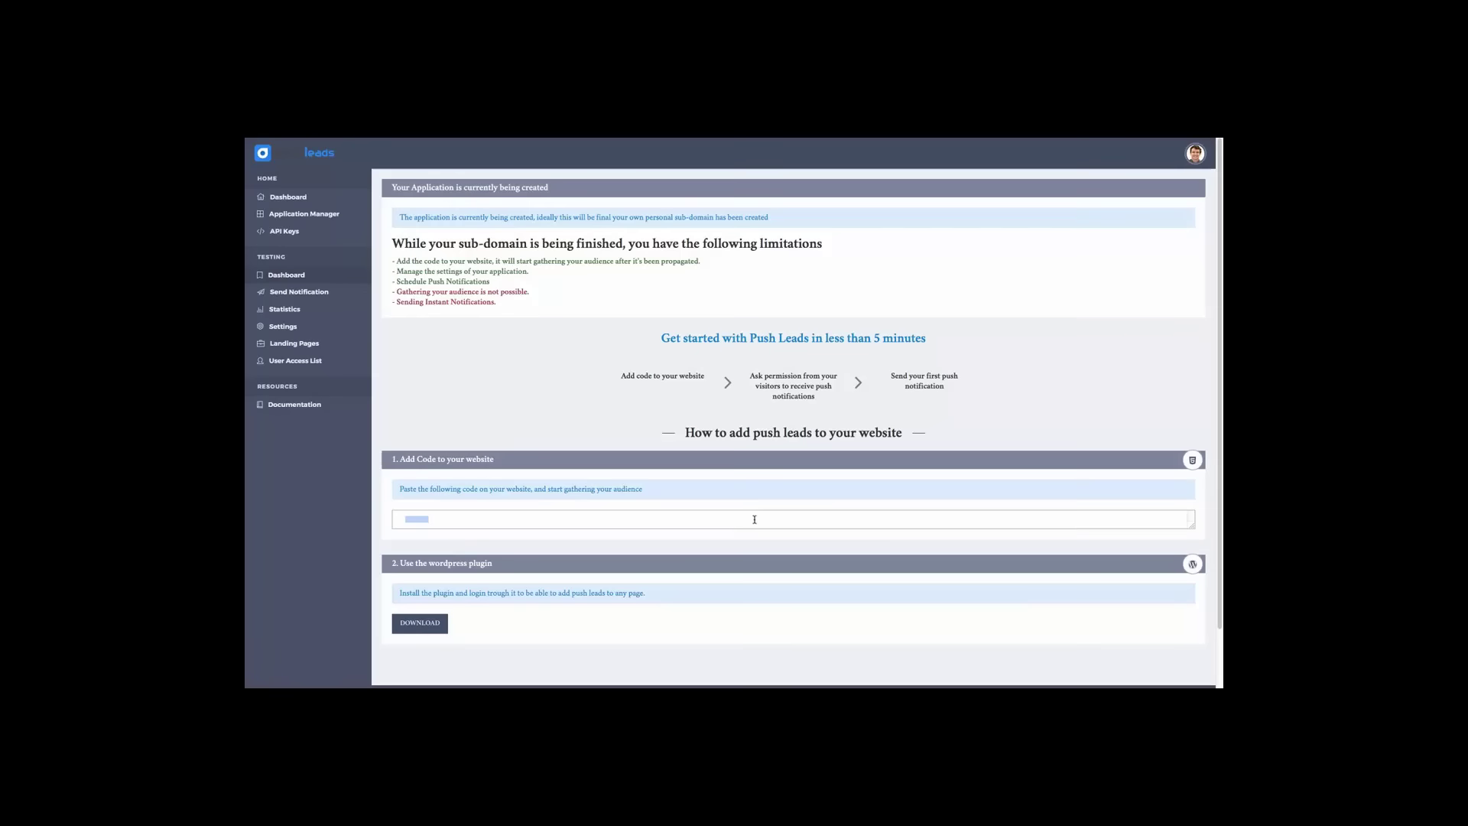
click(712, 522)
drag(409, 519, 682, 511)
click(436, 514)
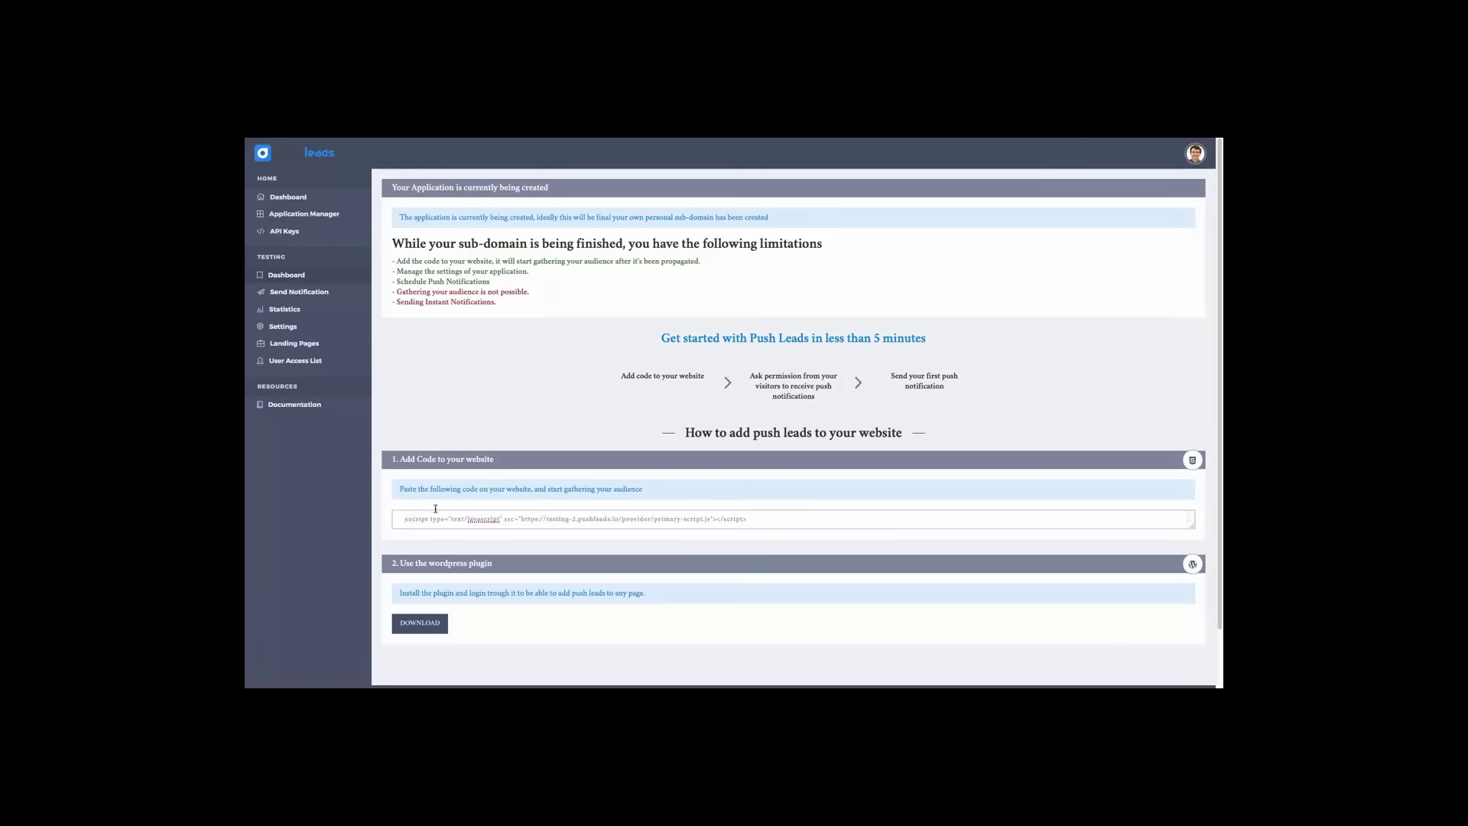
click(777, 517)
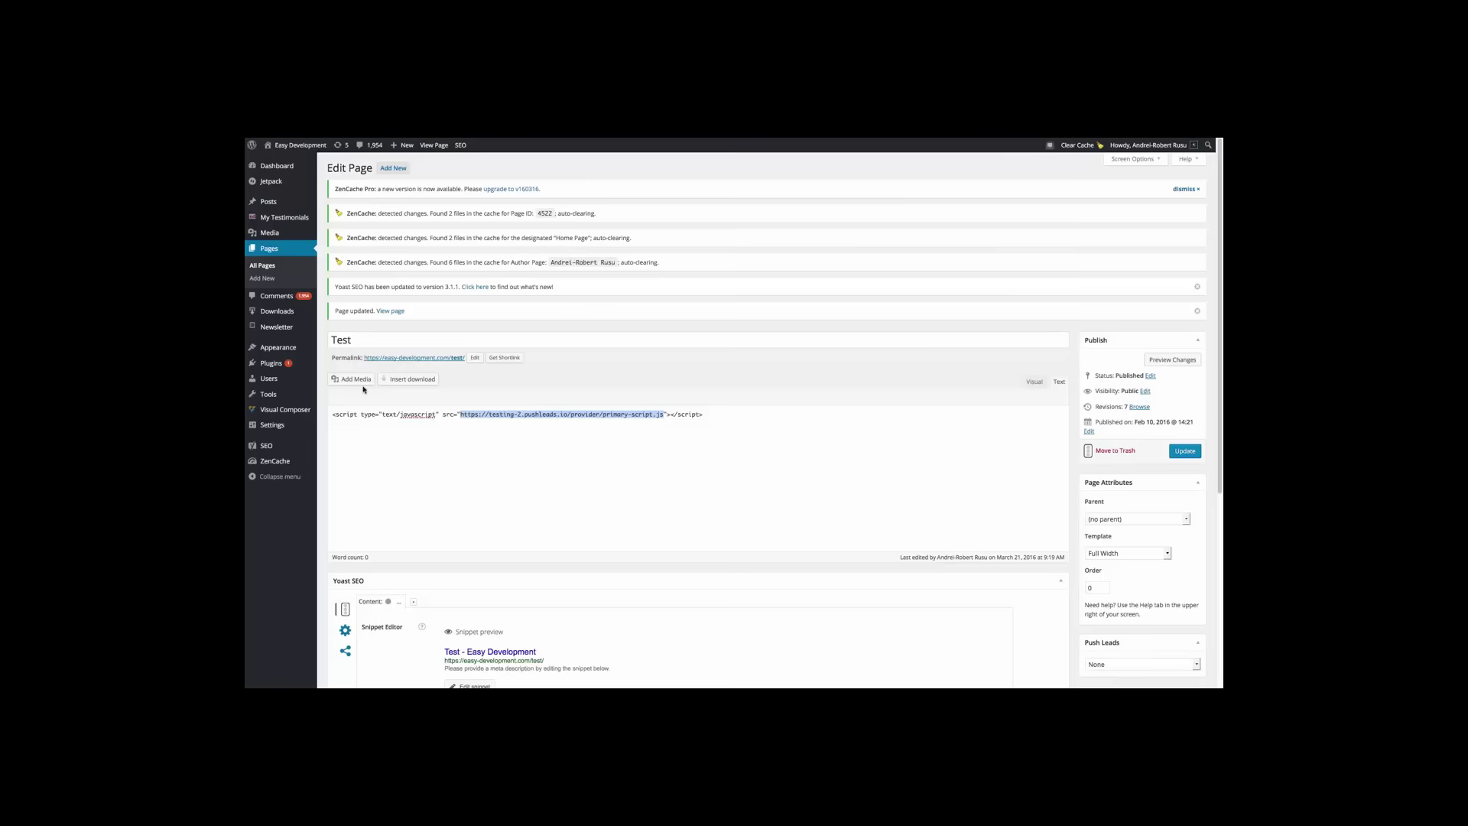
- Keep the Test page's Push Leads application at None and open Settings > Push Leads
mouse_move(303, 434)
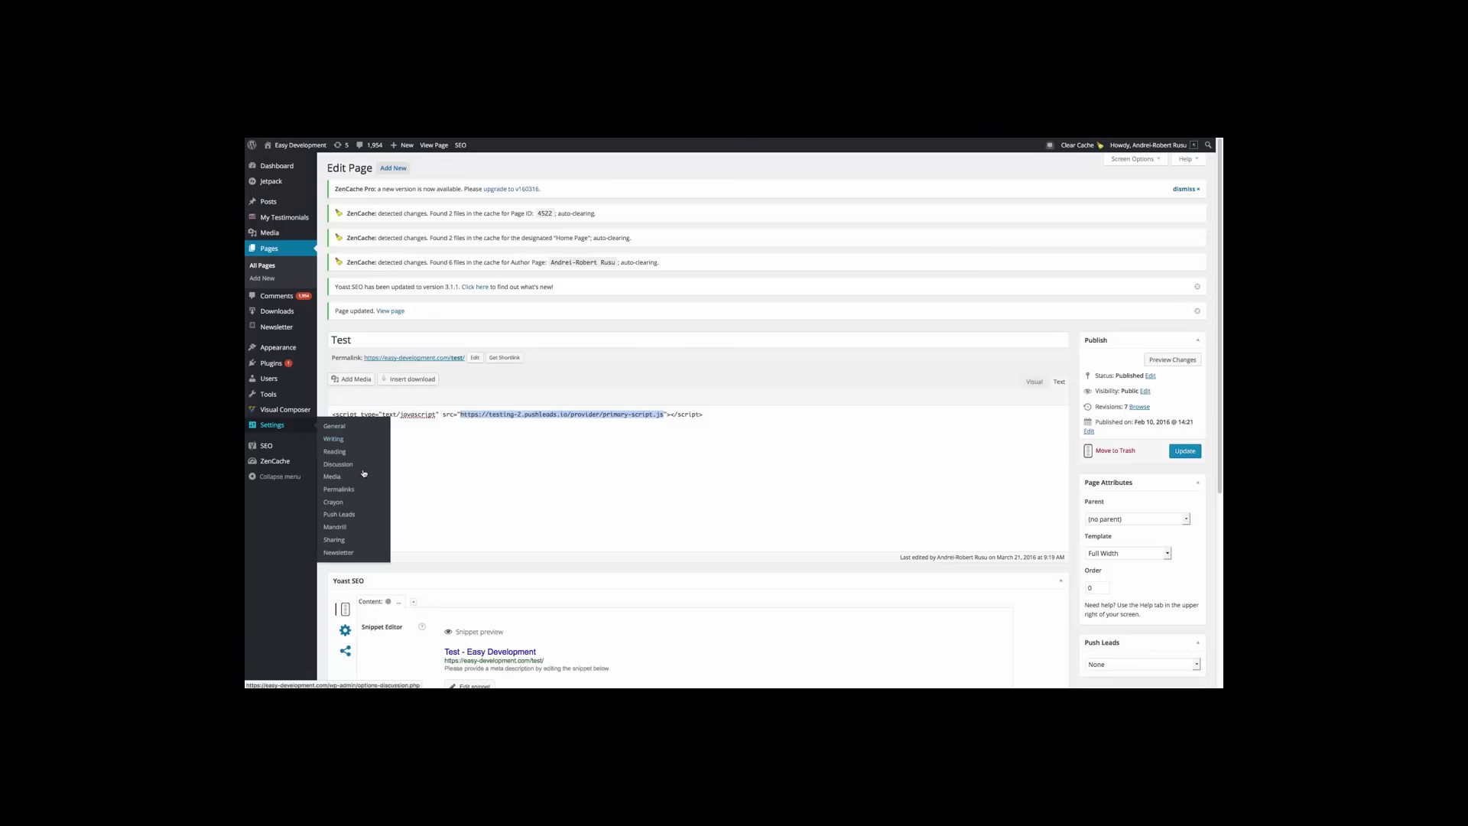
click(615, 417)
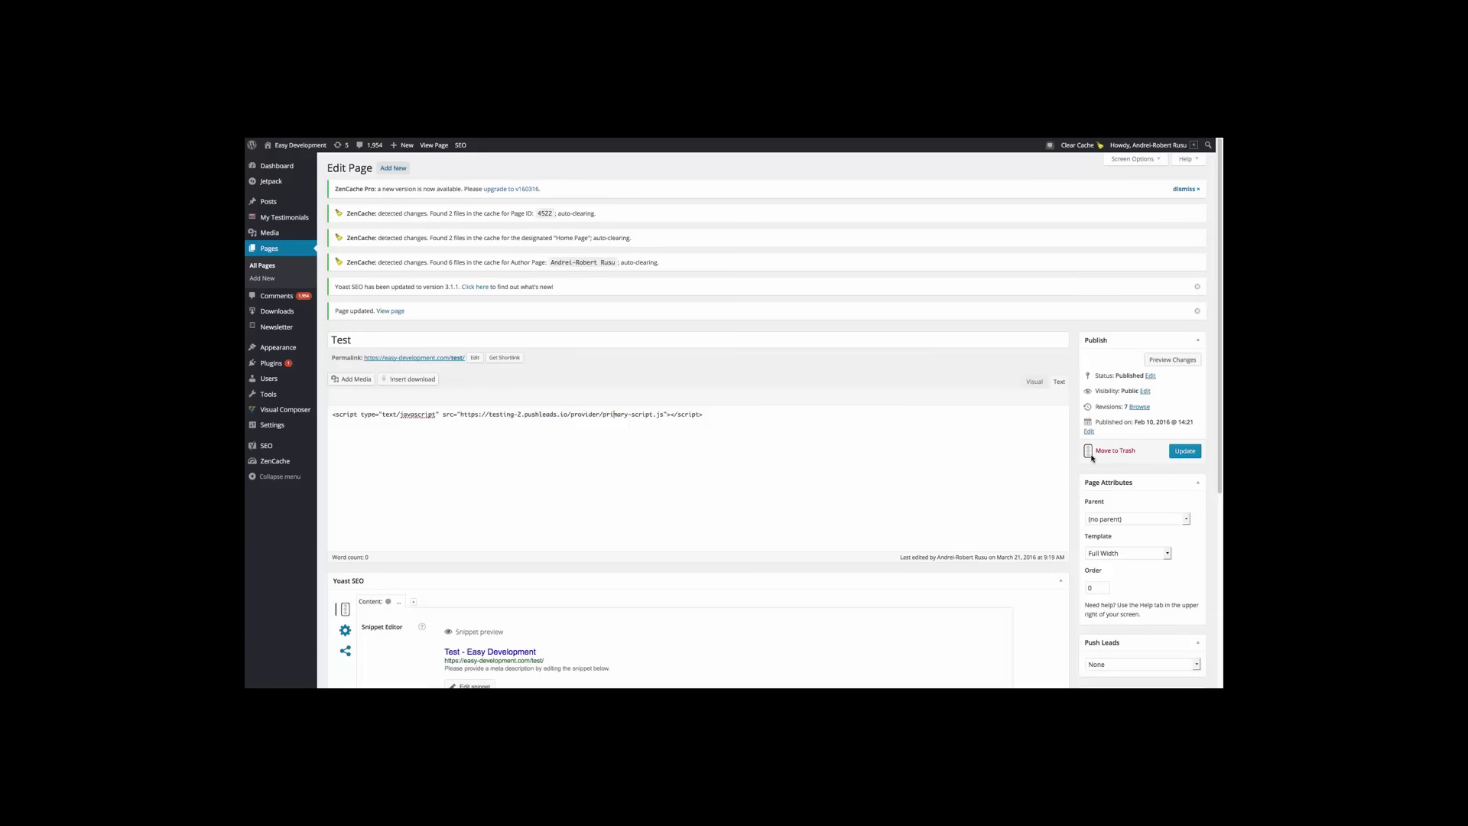
scroll(1091, 458, down, 4)
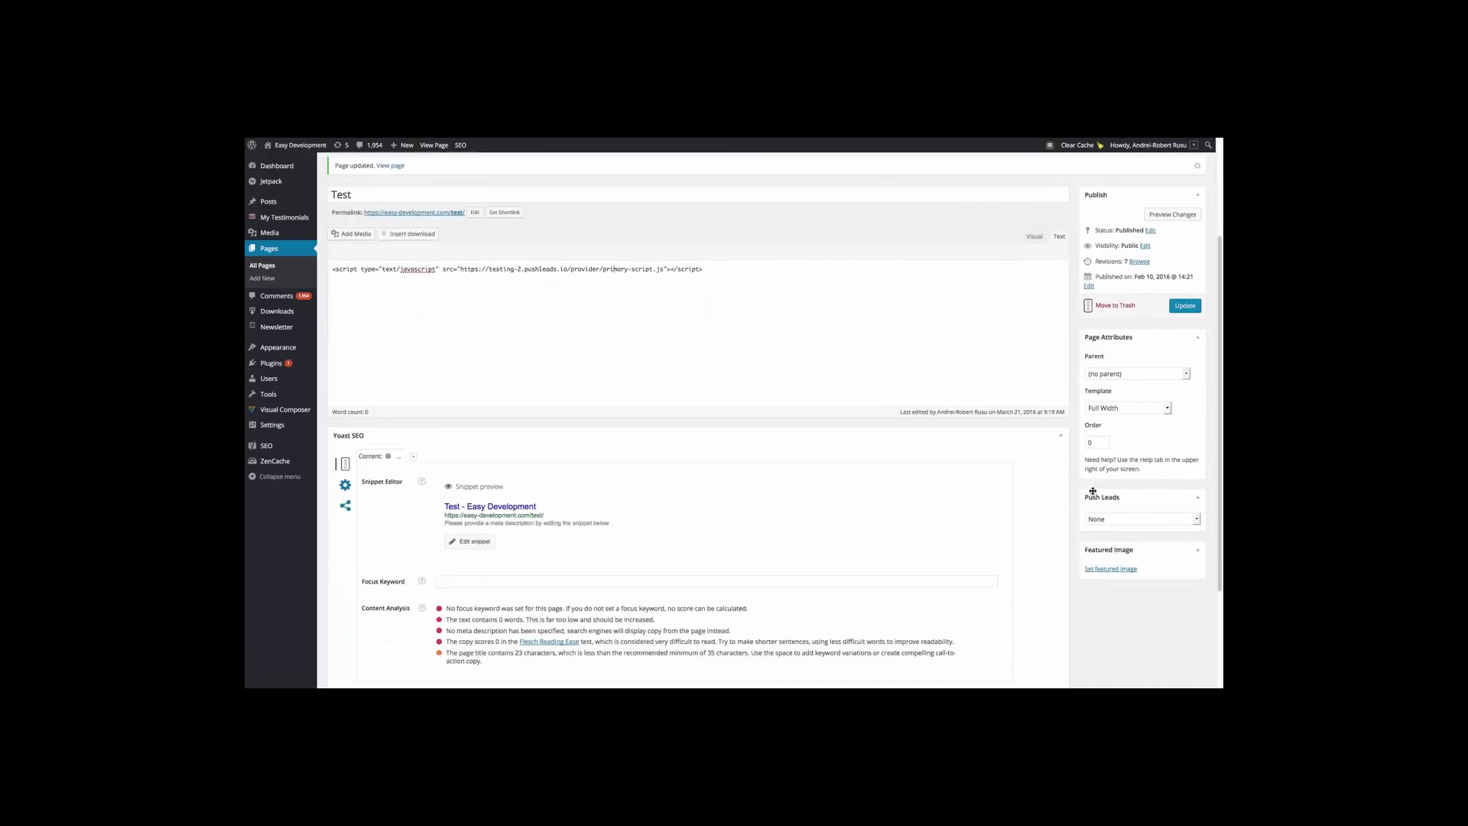
click(1114, 518)
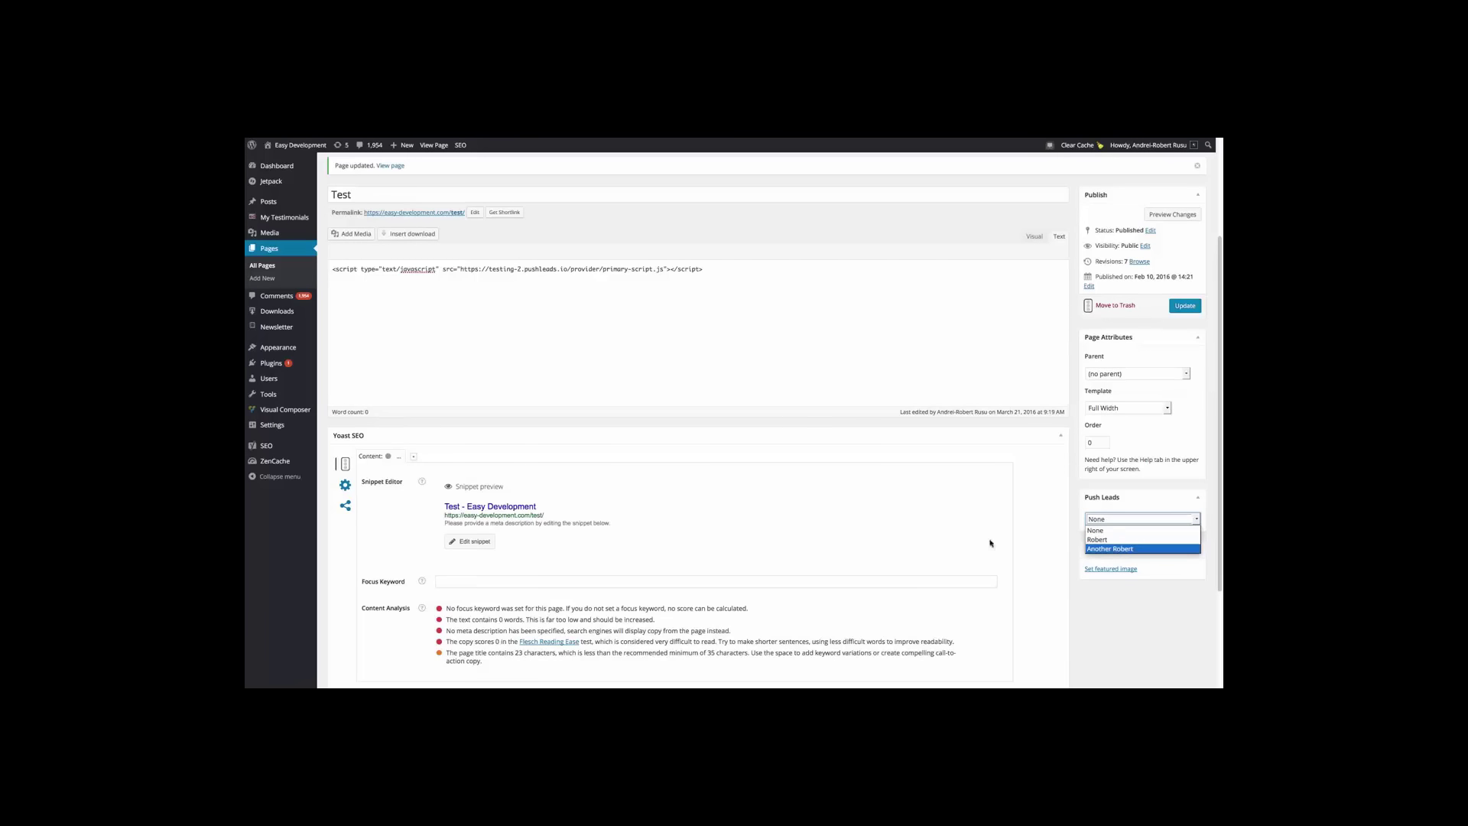
click(324, 432)
mouse_move(306, 429)
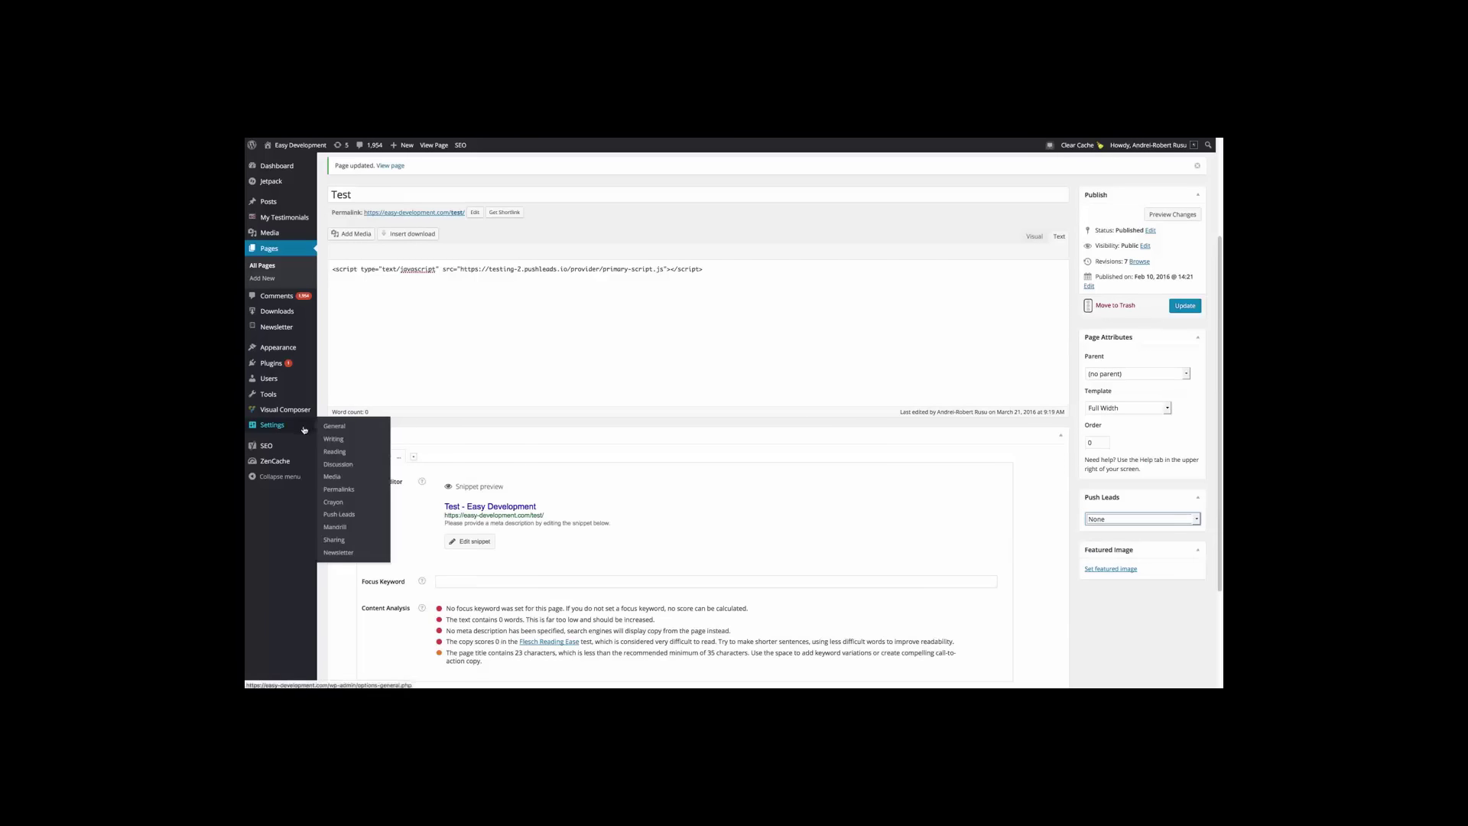
click(353, 515)
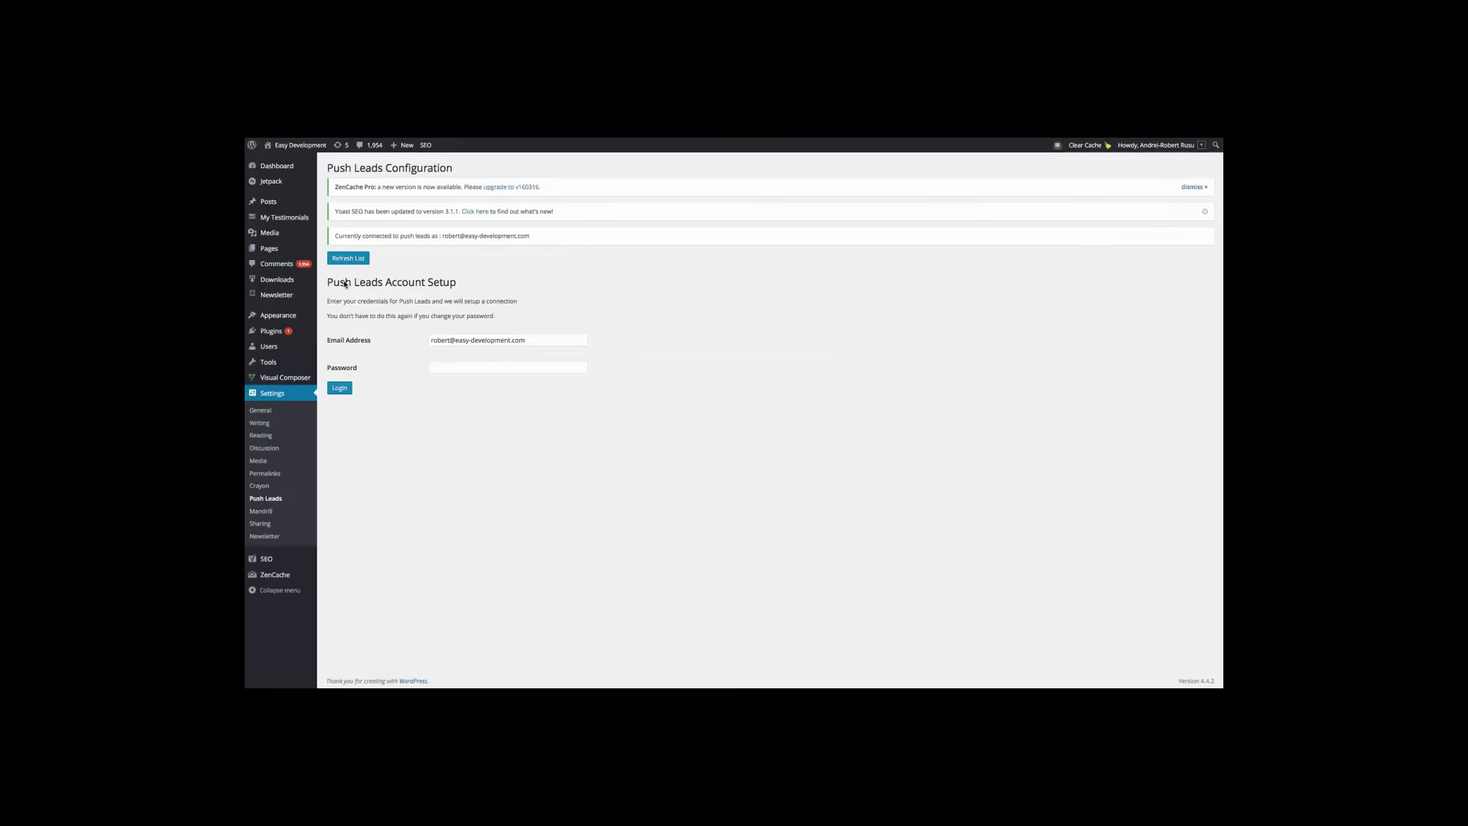
- Highlight the 'Currently connected to push leads' notice on the configuration page
drag(338, 235, 542, 244)
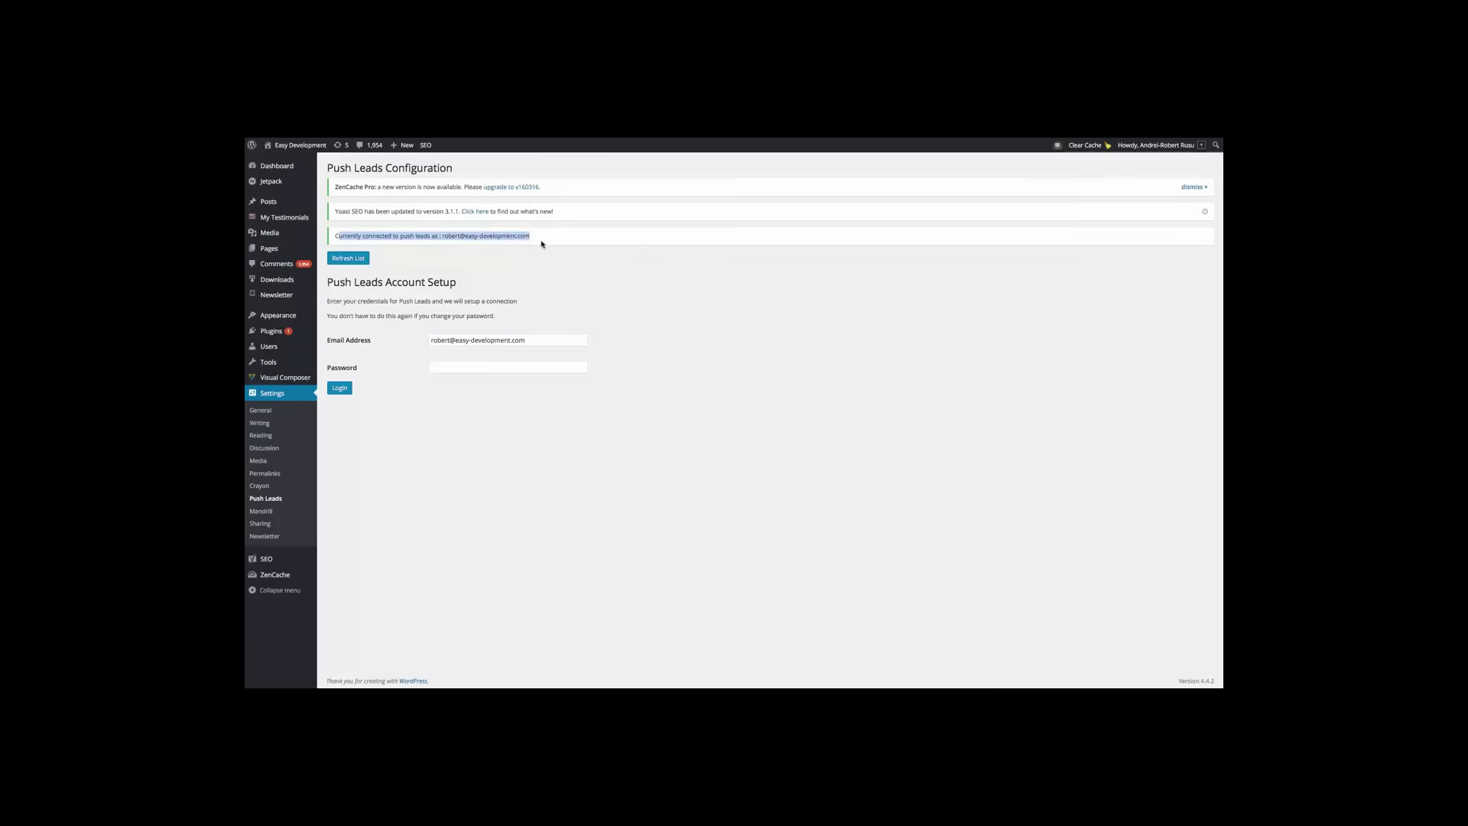
click(530, 311)
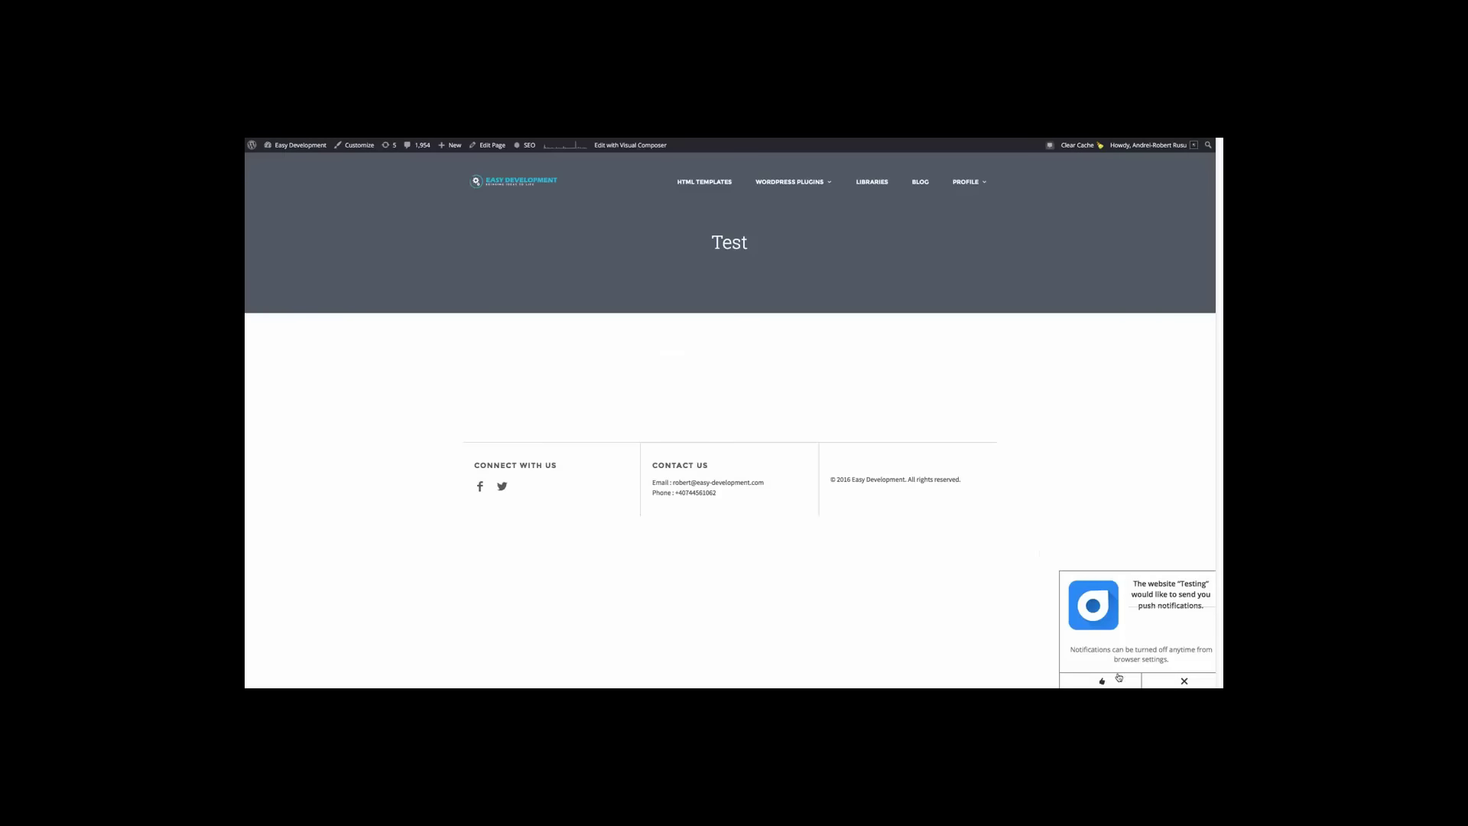
- Accept the Testing opt-in prompt at the bottom right with the thumbs-up Allow button
click(1102, 680)
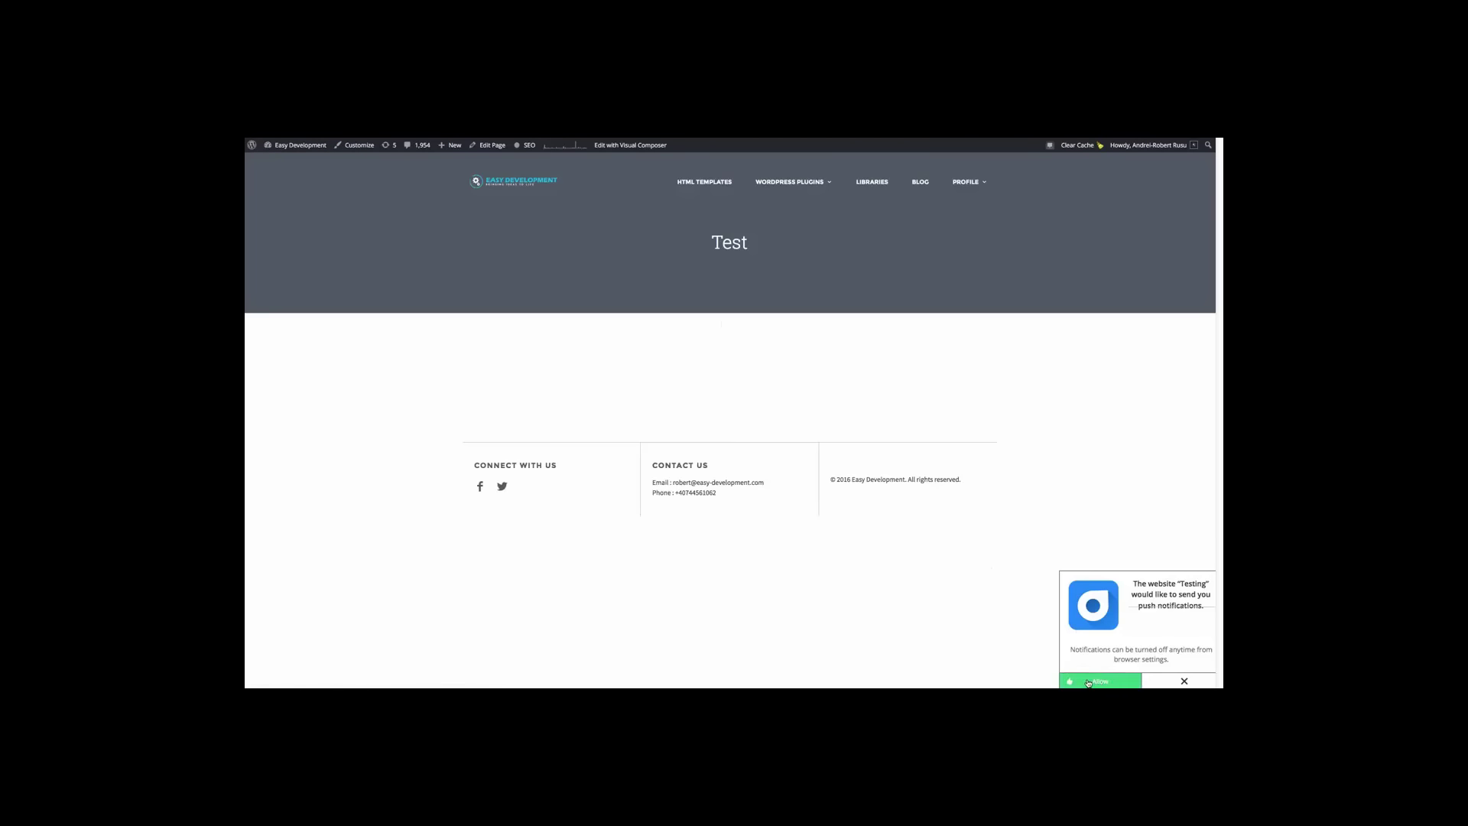
click(1088, 683)
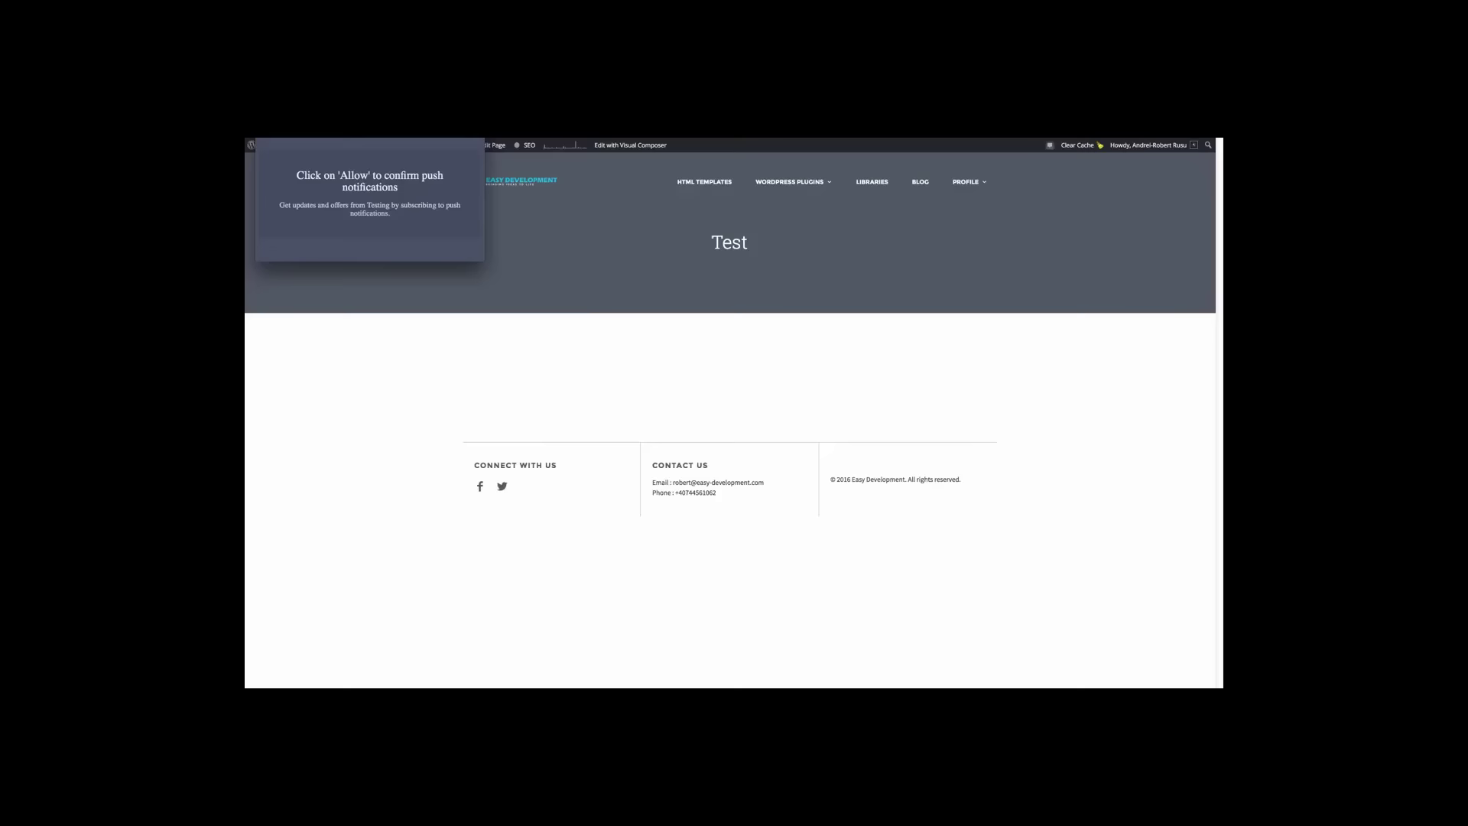
- Move the confirmation popup to the centre and choose Always Receive Notifications
drag(569, 169, 861, 307)
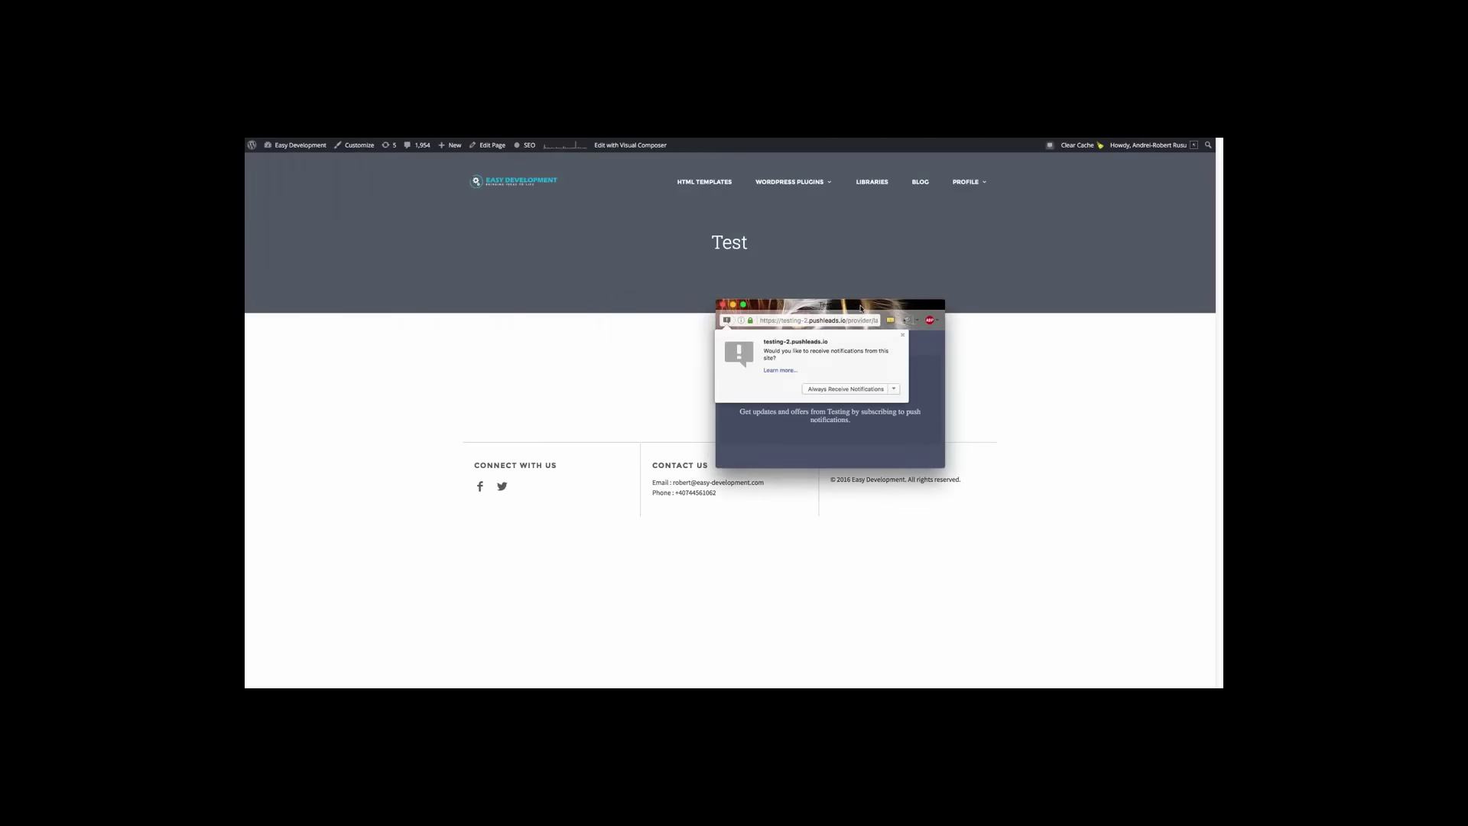
click(854, 390)
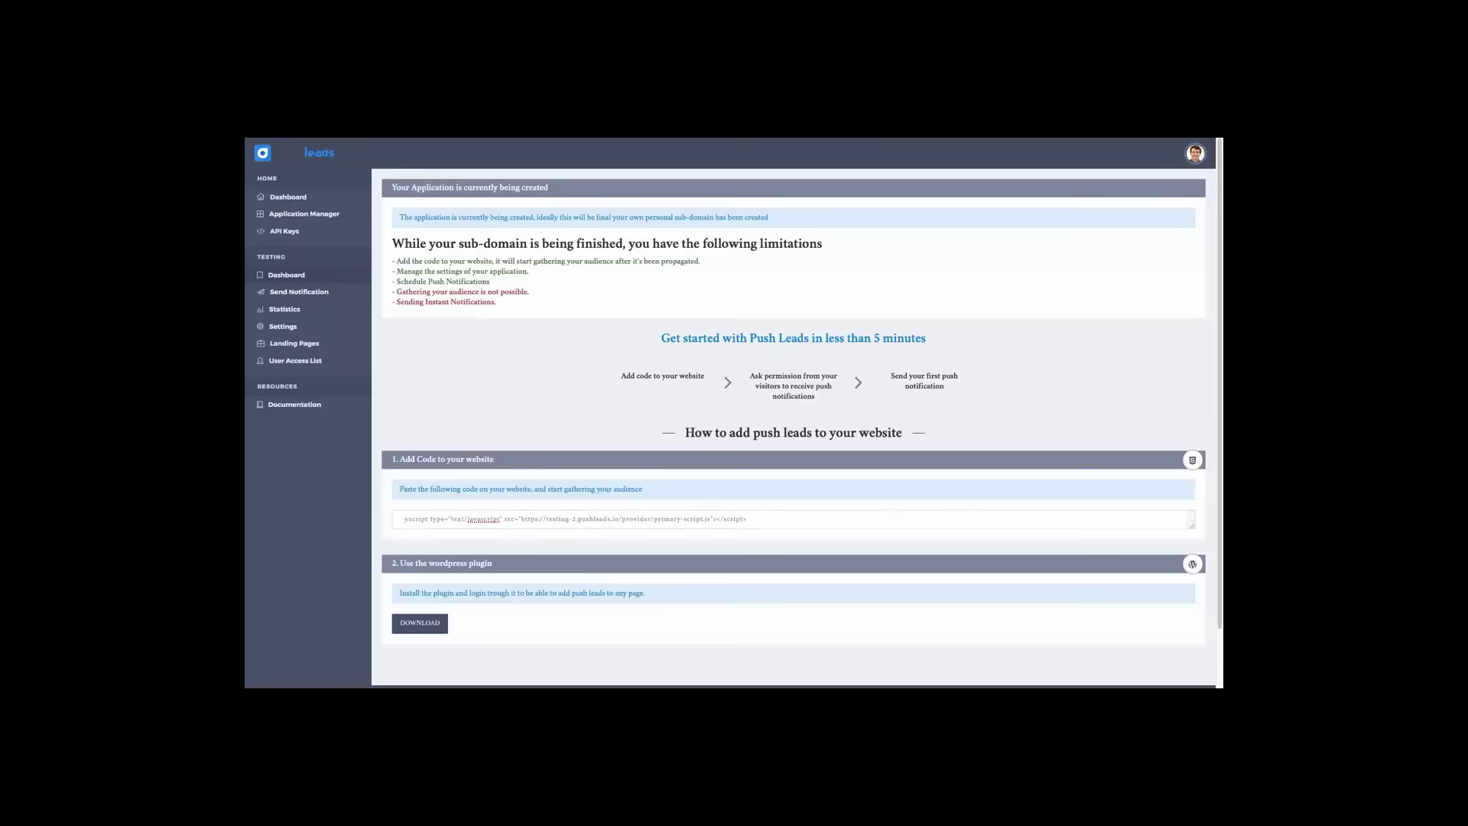
- Switch to the Push Leads tab and open Dashboard under Testing
click(288, 276)
- Compose a push notification titled 'Test' with body 'test' and send it to the subscriber list
click(300, 291)
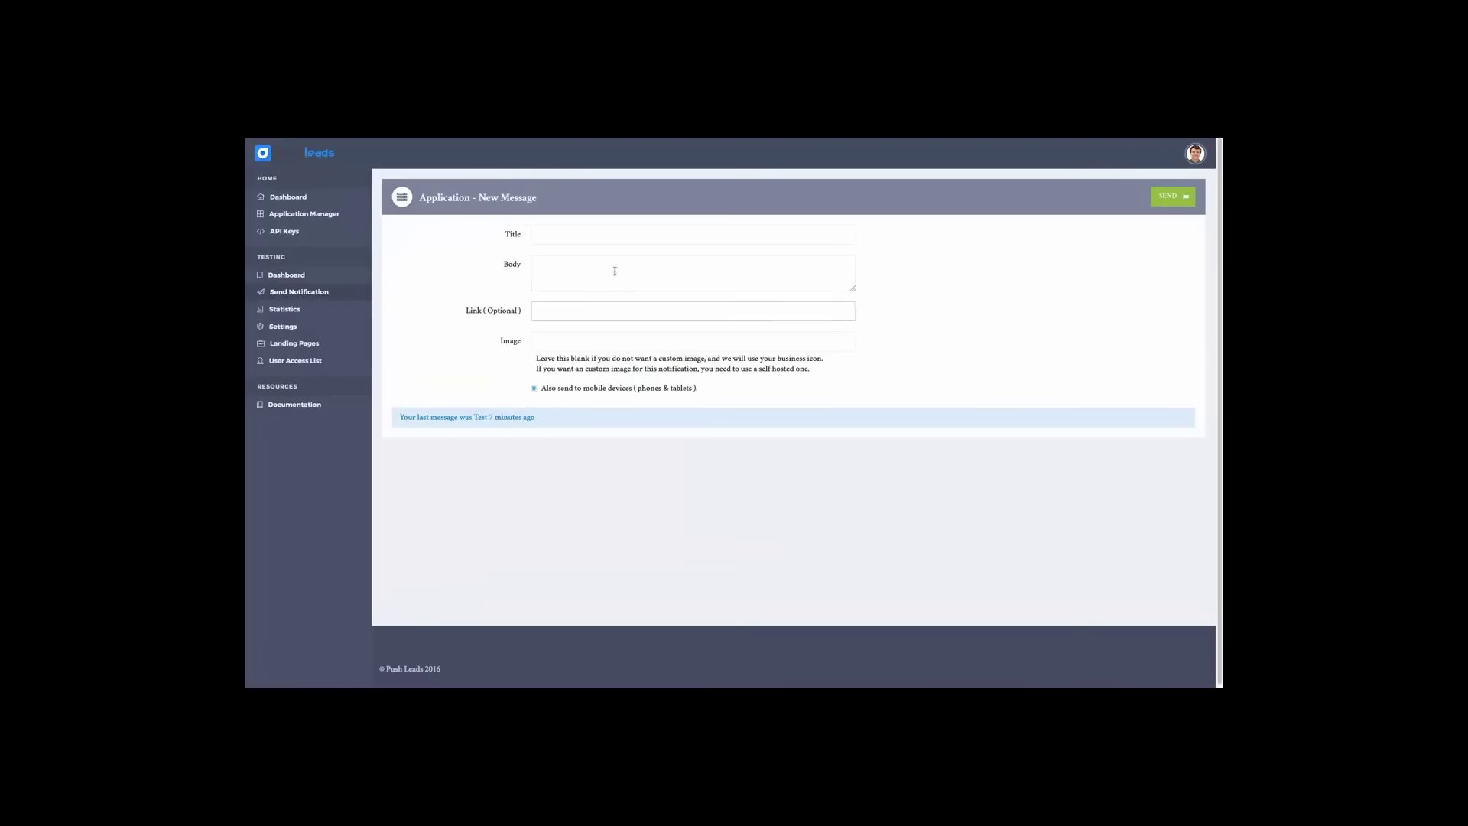
click(610, 244)
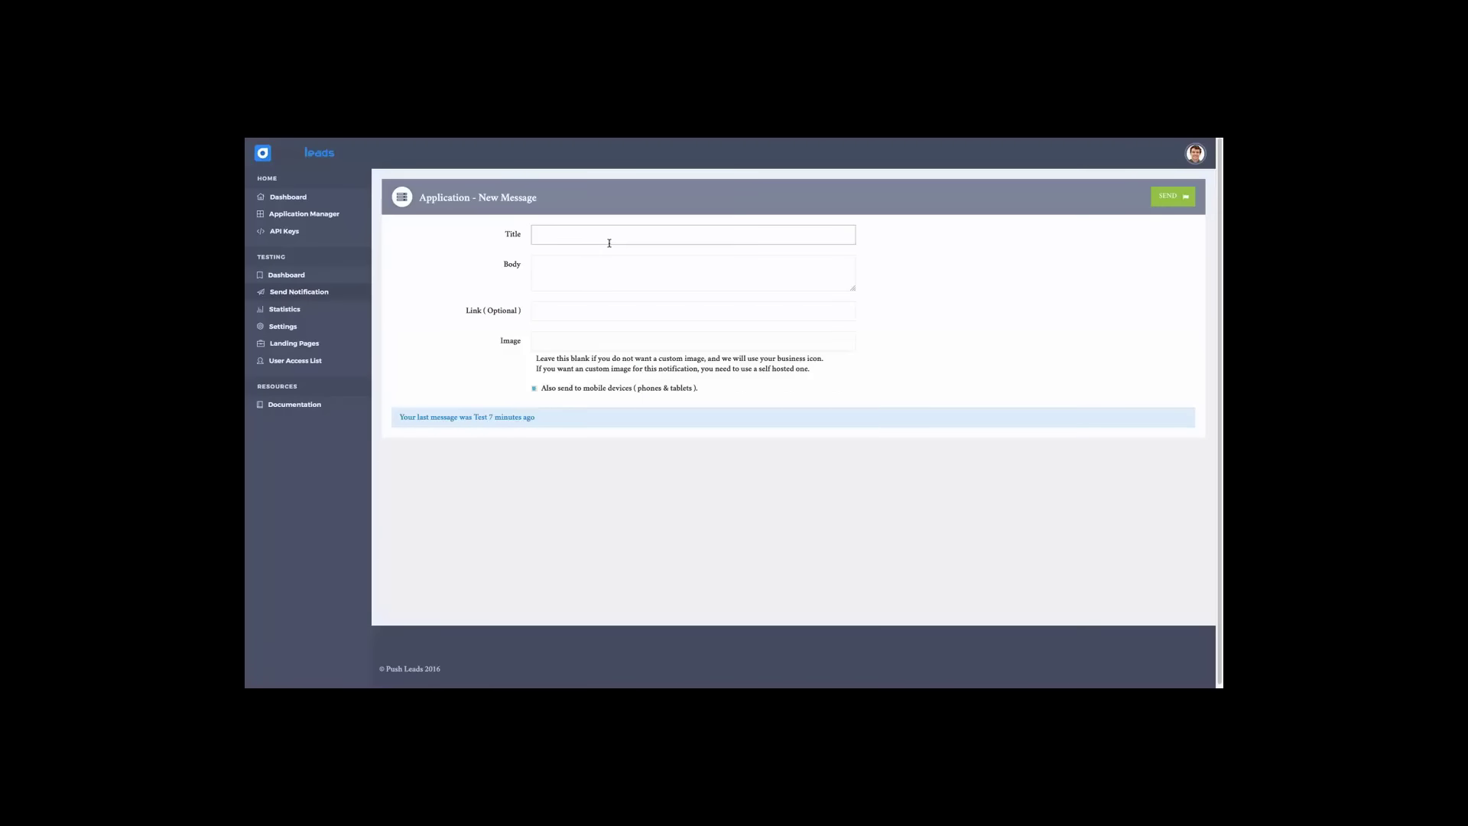
click(609, 244)
click(609, 254)
click(594, 276)
click(628, 311)
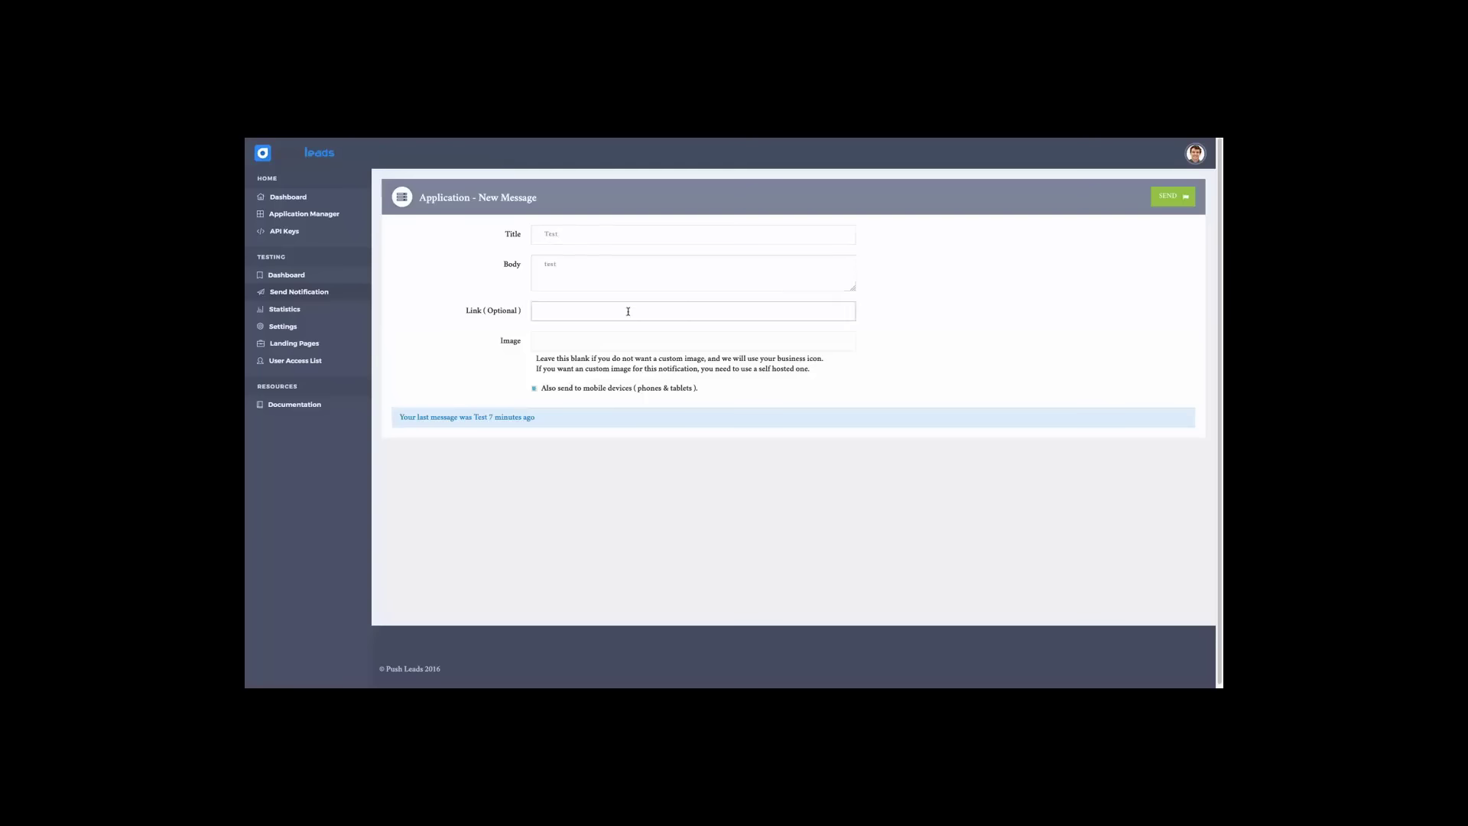
click(596, 334)
drag(405, 420, 538, 420)
click(502, 419)
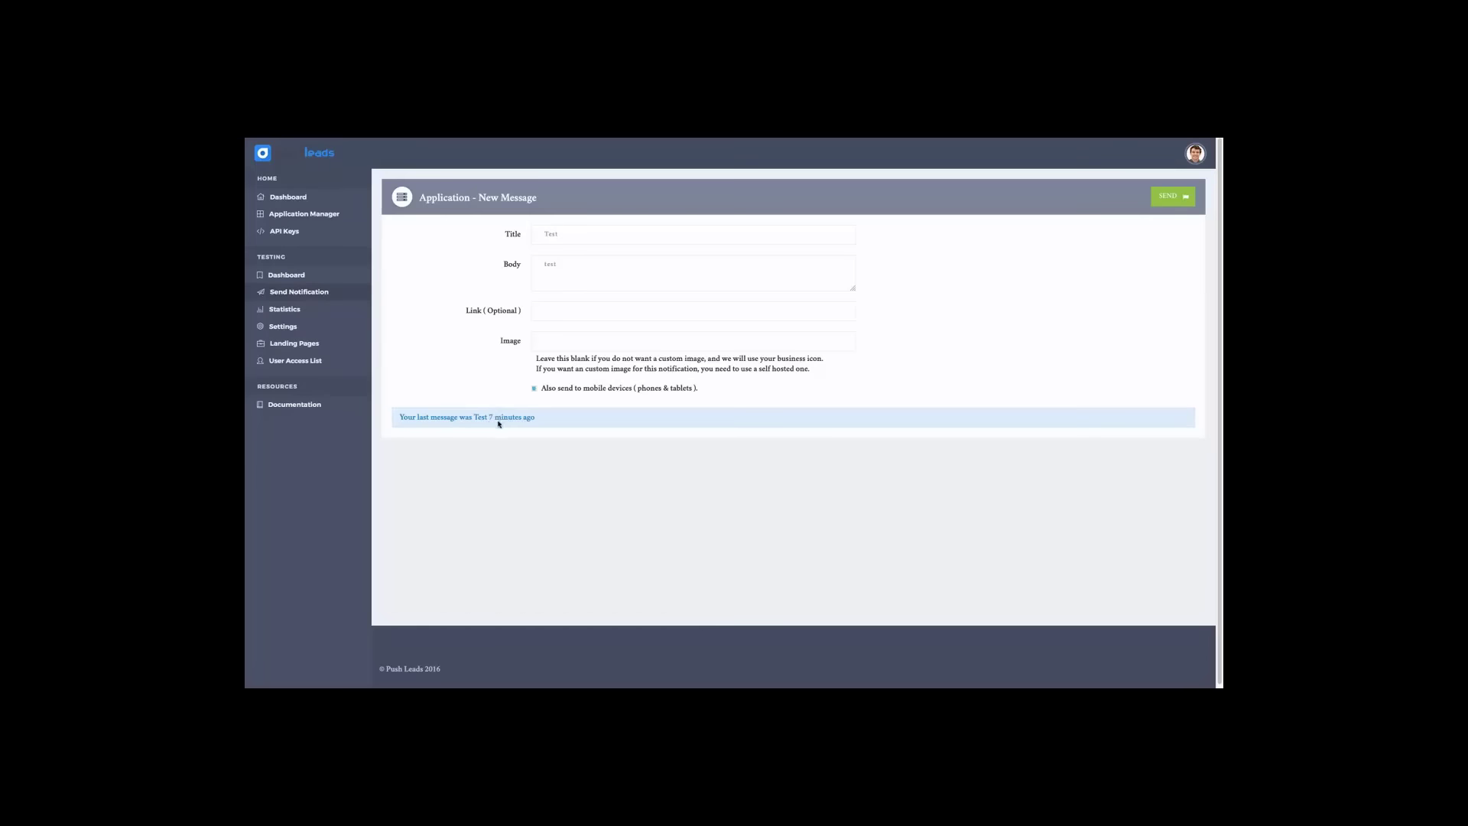
click(558, 313)
click(1182, 201)
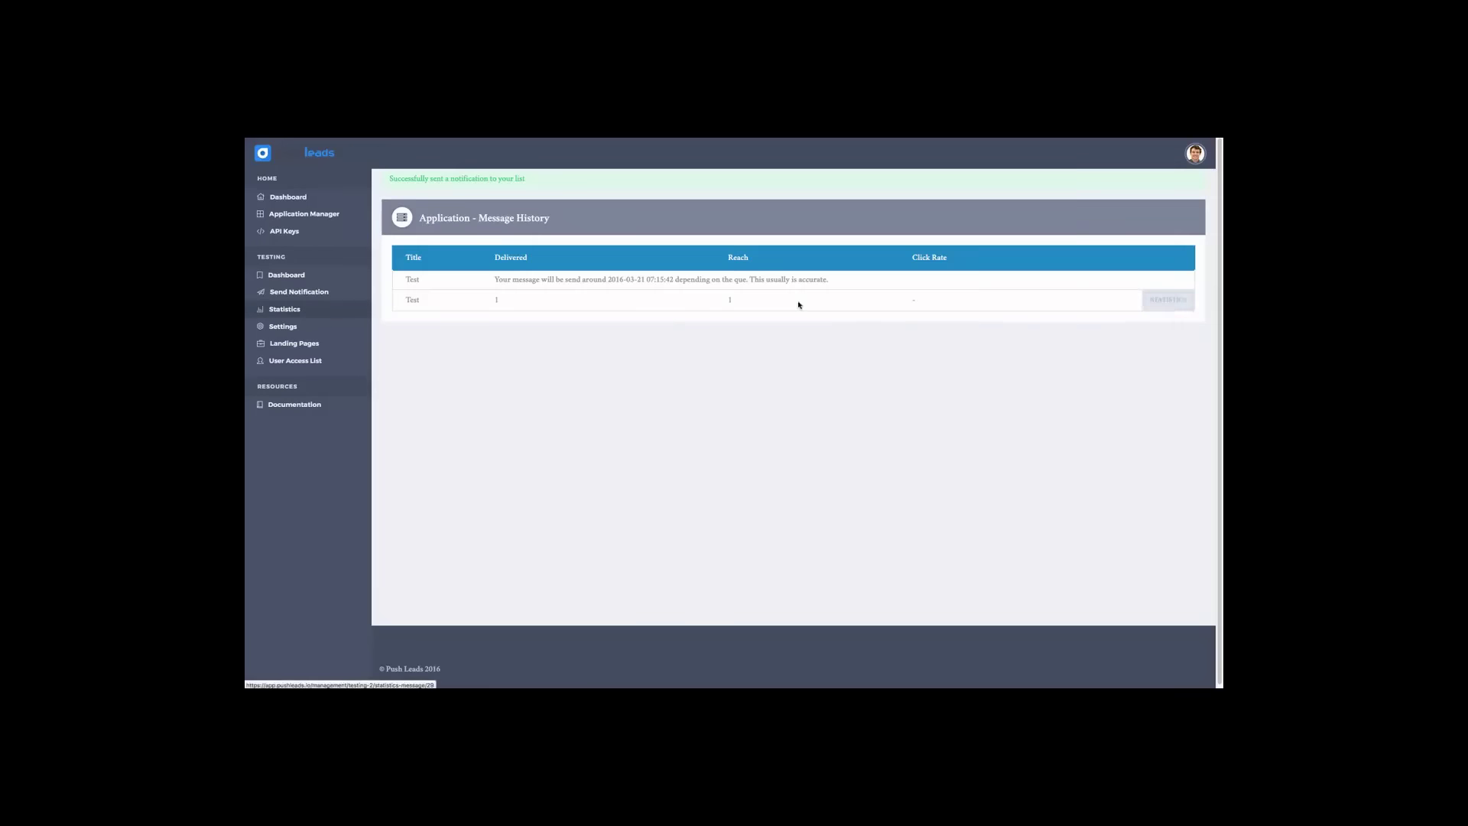
- Show the Test notification's statistics: delivery 1, reach 1, 0% click rate, Firefox reach 1
click(1170, 300)
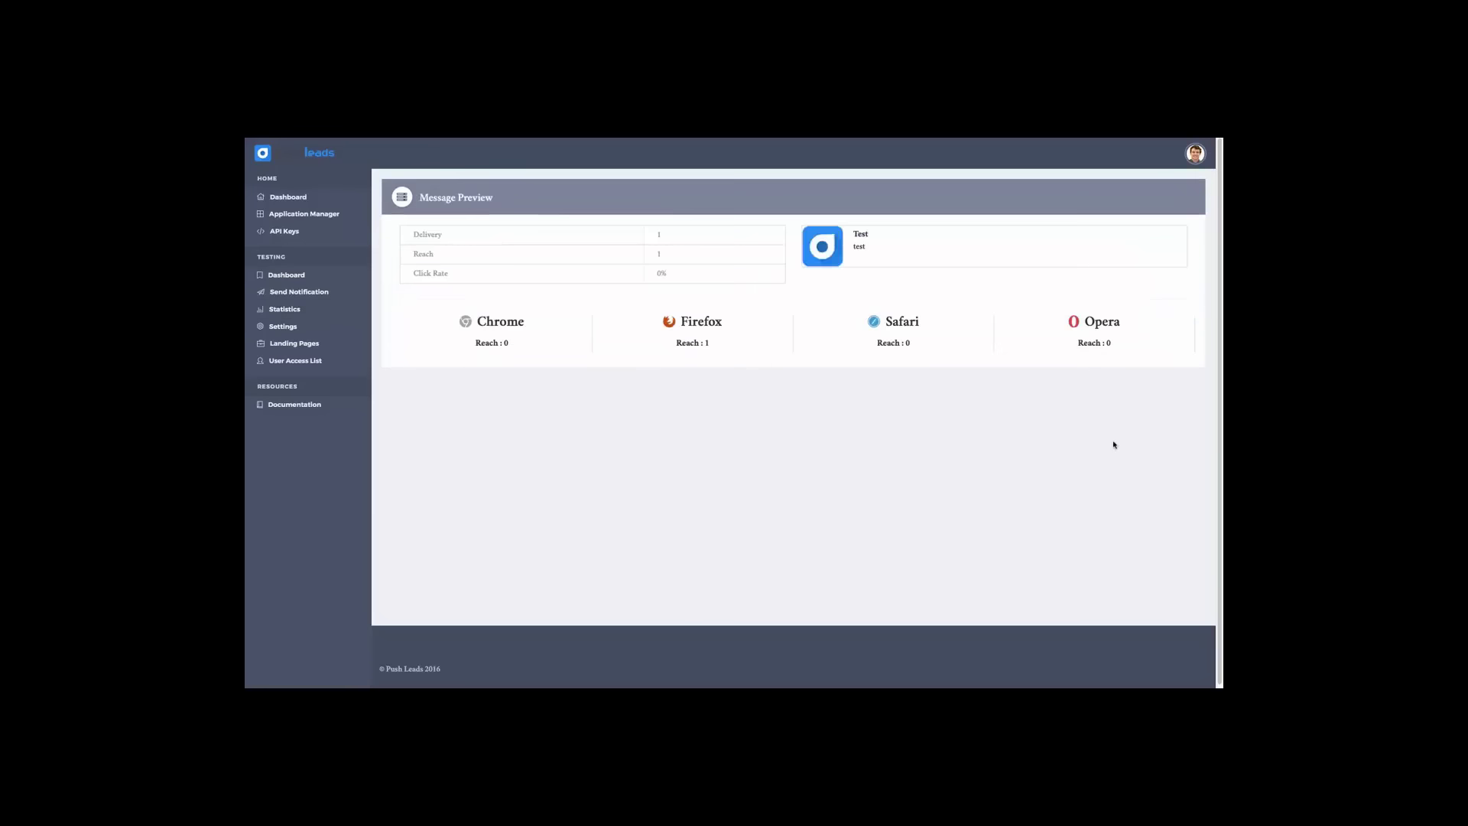